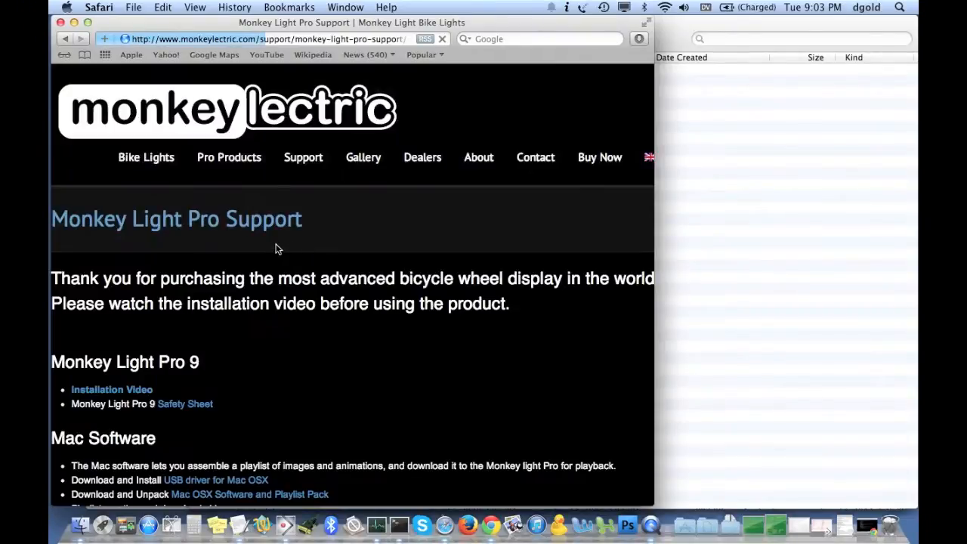
Download the USB driver for Mac OSX and the Mac OSX Software and Playlist Pack from the support page.
scroll(276, 249, "down", 5)
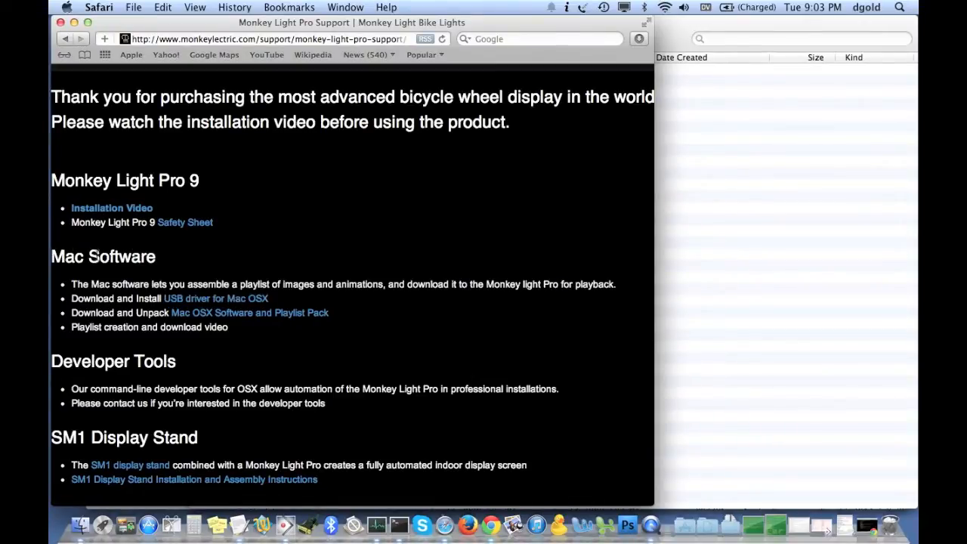
left_click(214, 301)
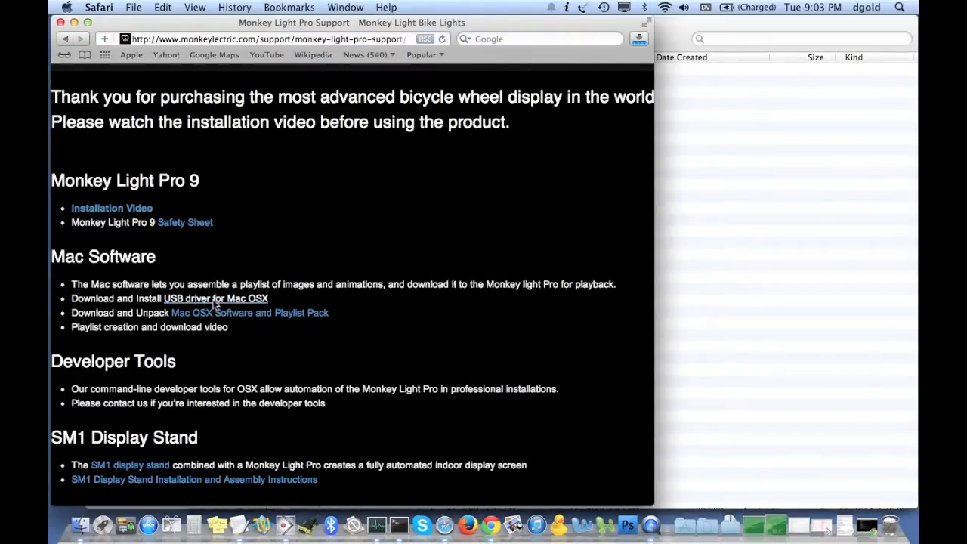
left_click(225, 314)
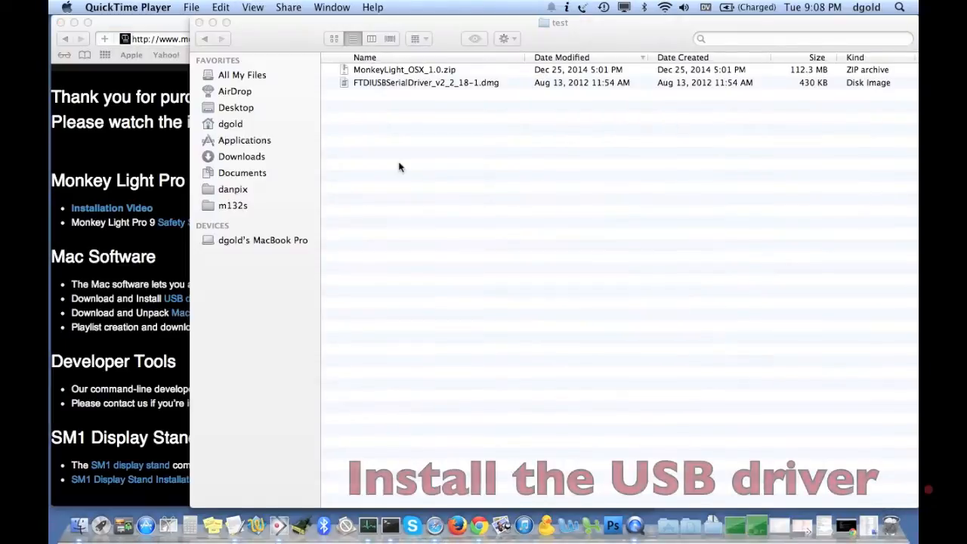
Select the FTDIUSBSerialDriver_v2_2_18-1.dmg disk image in the test folder, and unpack MonkeyLight_OSX_1.0.zip.
left_click(416, 87)
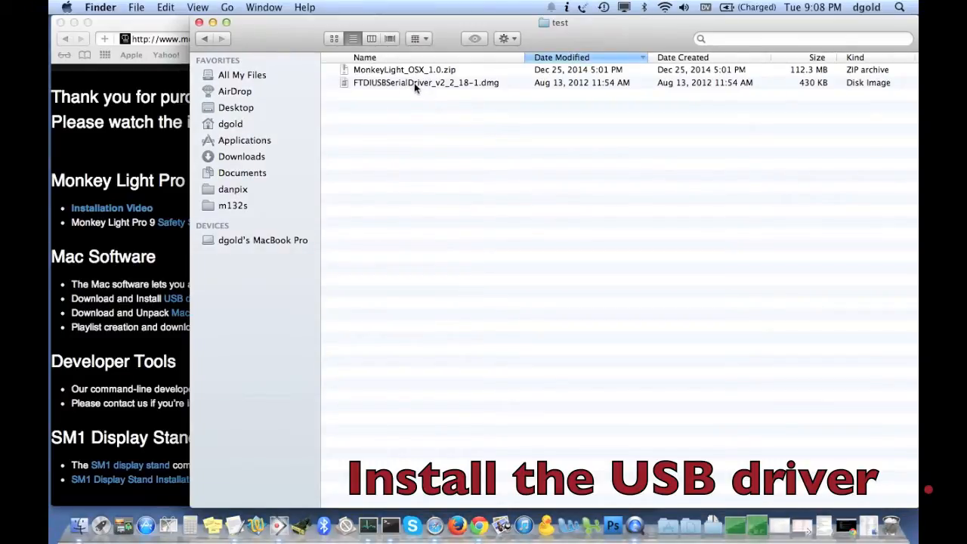
left_click(416, 85)
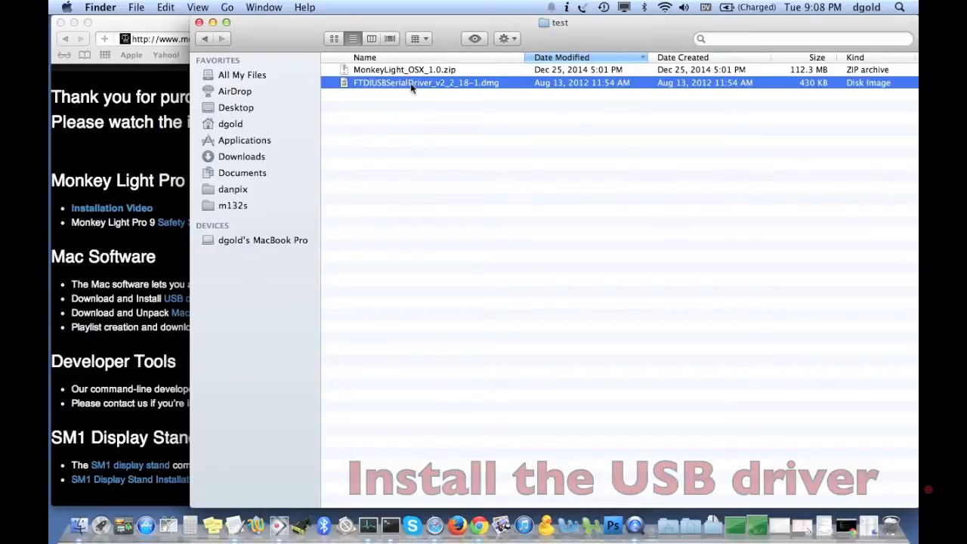
left_click(405, 70)
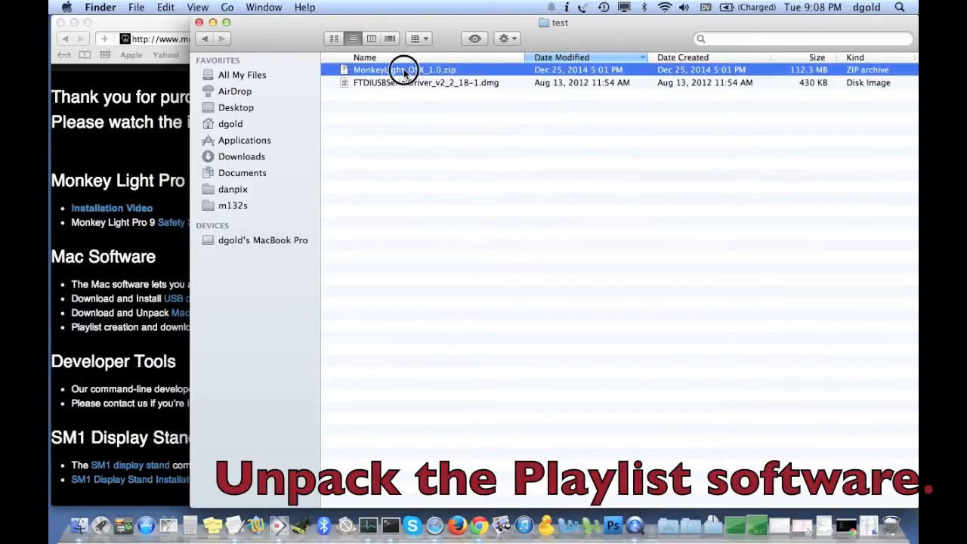
double_click(403, 69)
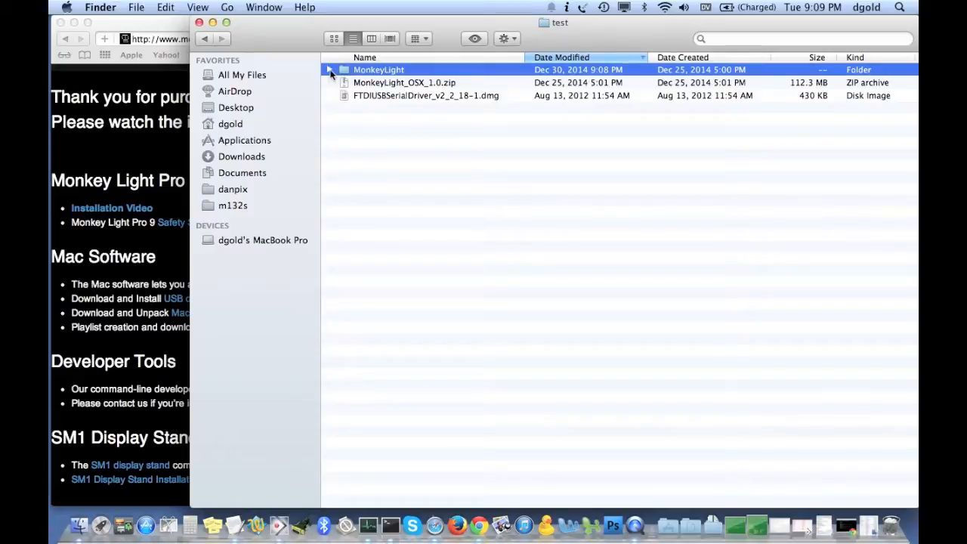
Launch MonkeyLight.app from the unpacked MonkeyLight folder and move its empty playlist window clear of the file list.
double_click(378, 70)
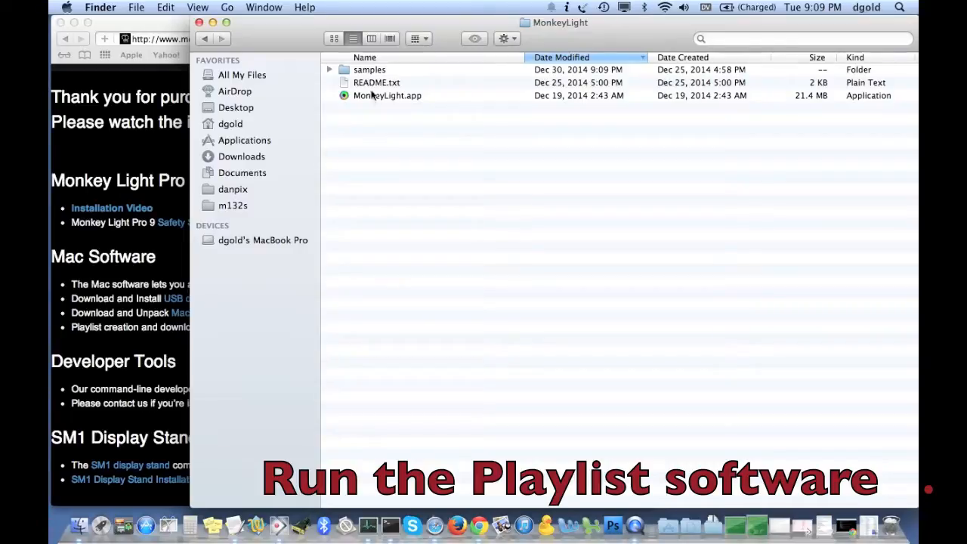
left_click(372, 96)
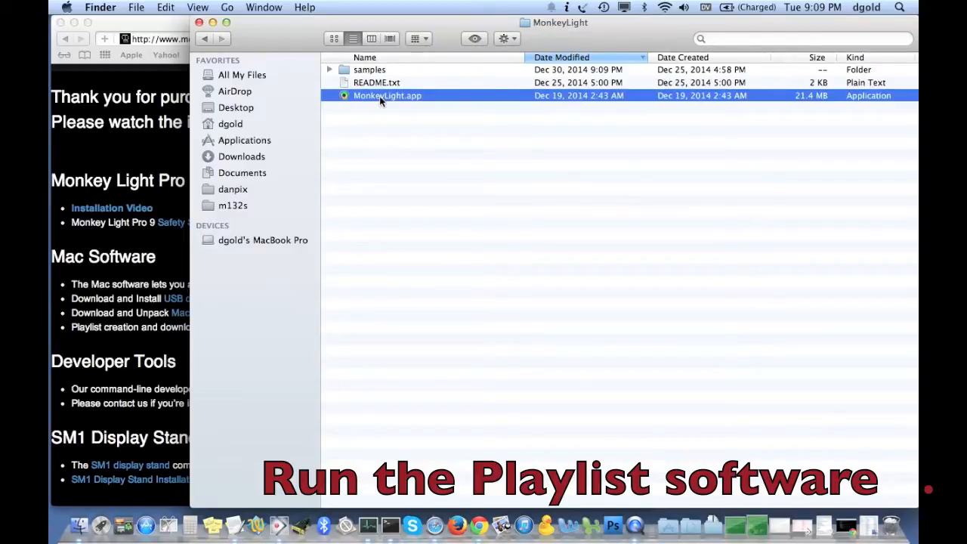
double_click(380, 96)
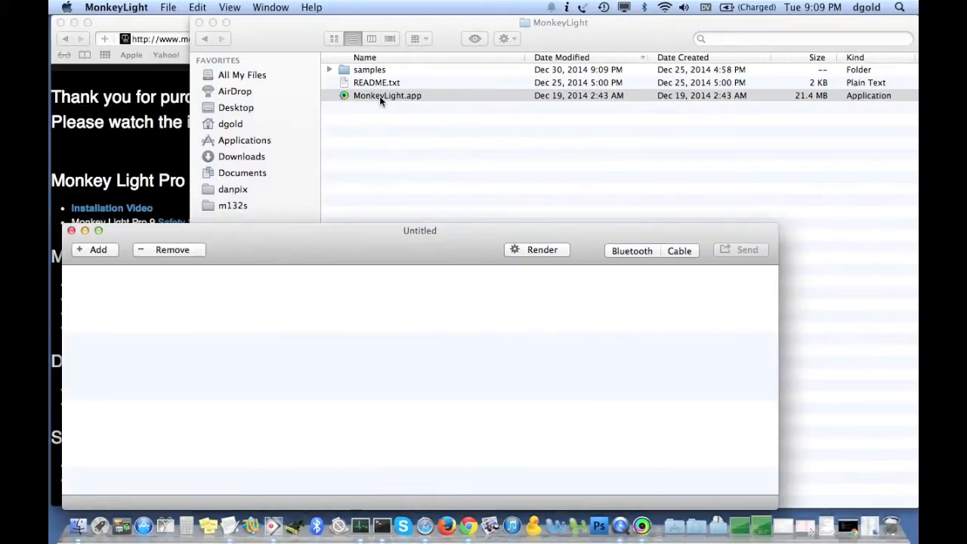
left_click_drag(349, 230, 342, 169)
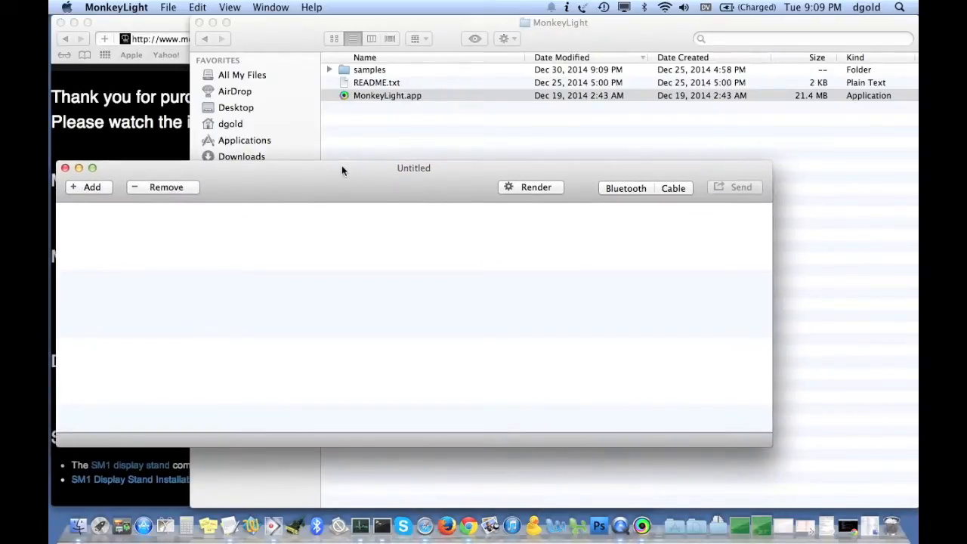
Open the samples folder in Finder and show it in Cover Flow view with an enlarged file list.
left_click(326, 64)
left_click(366, 71)
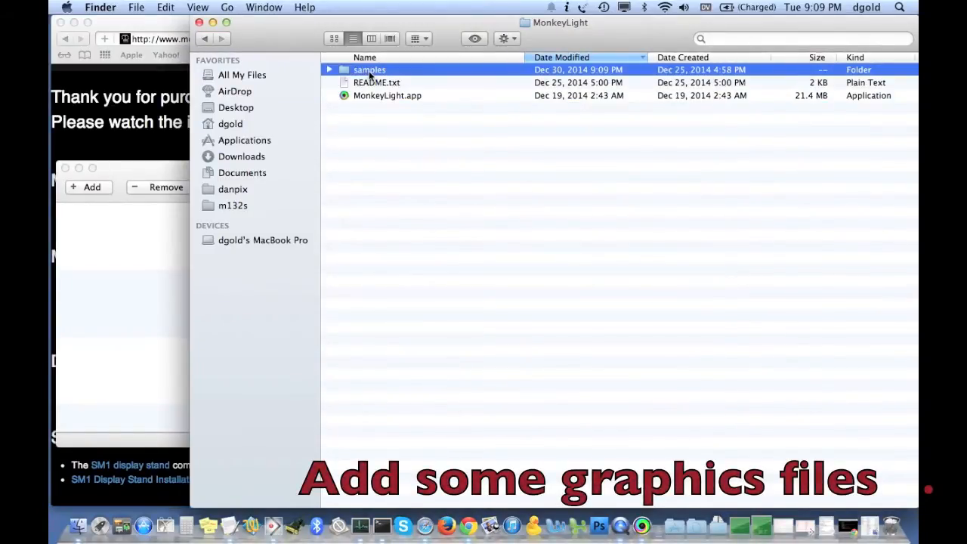
double_click(369, 71)
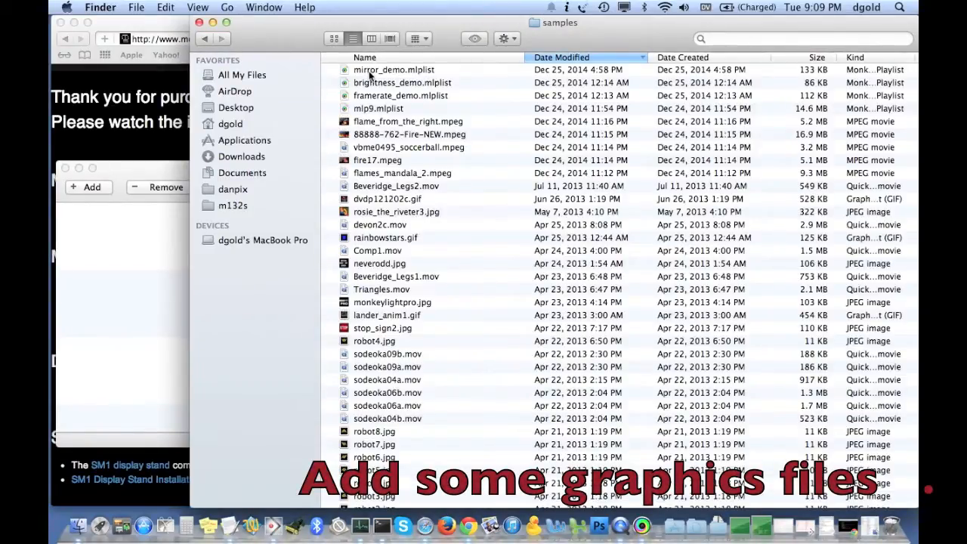
left_click(390, 41)
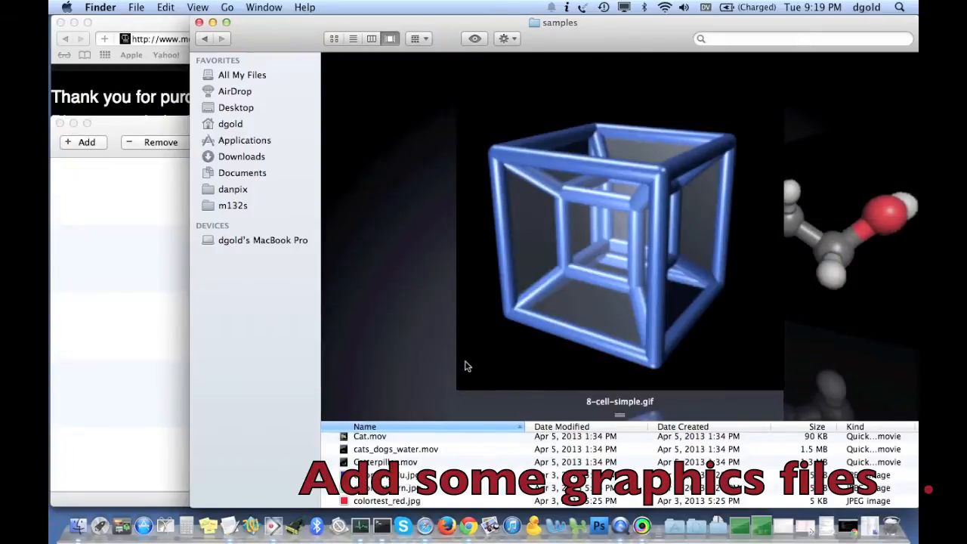
left_click(618, 415)
left_click_drag(618, 415, 614, 309)
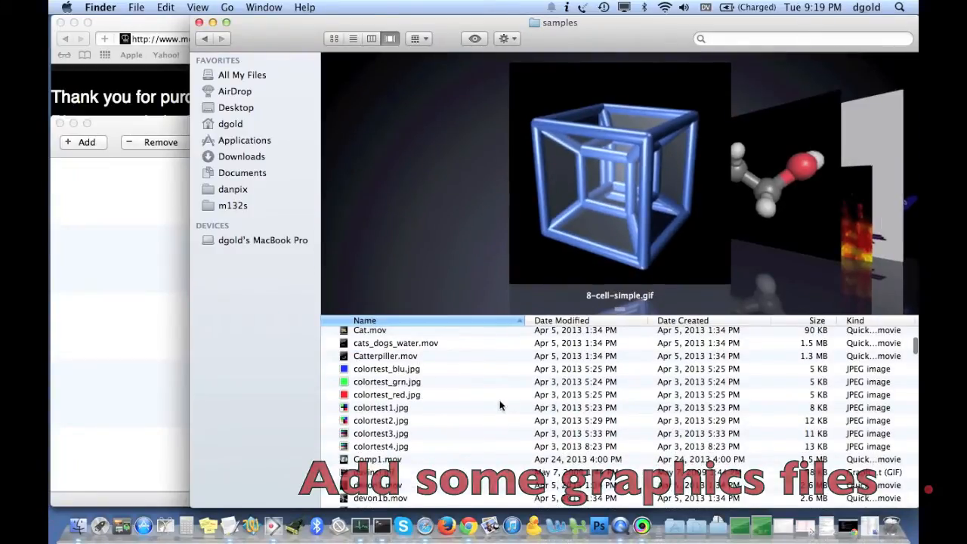
Add Cat.mov and colortest3.jpg from the samples folder to the MonkeyLight playlist, in that order.
left_click(381, 333)
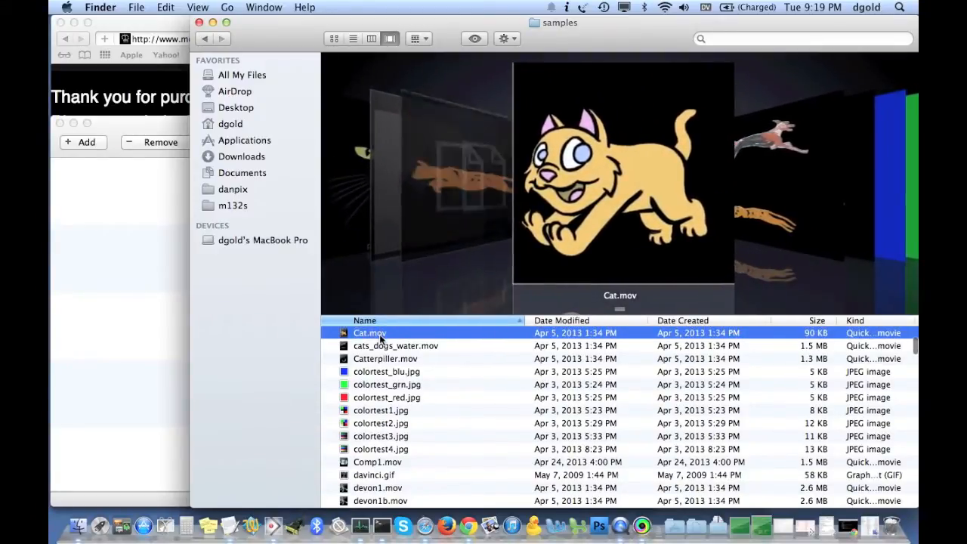
left_click_drag(380, 333, 145, 254)
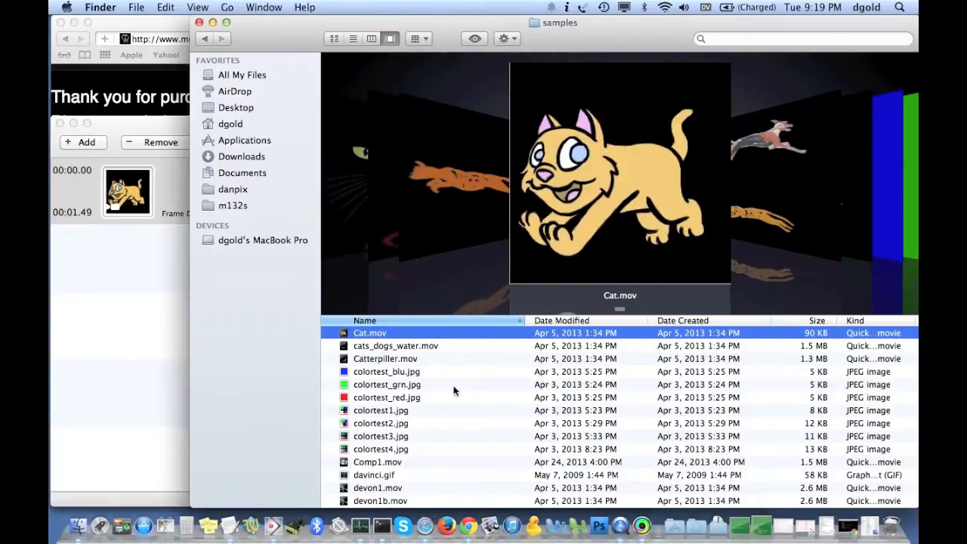
scroll(464, 398, "down", 1)
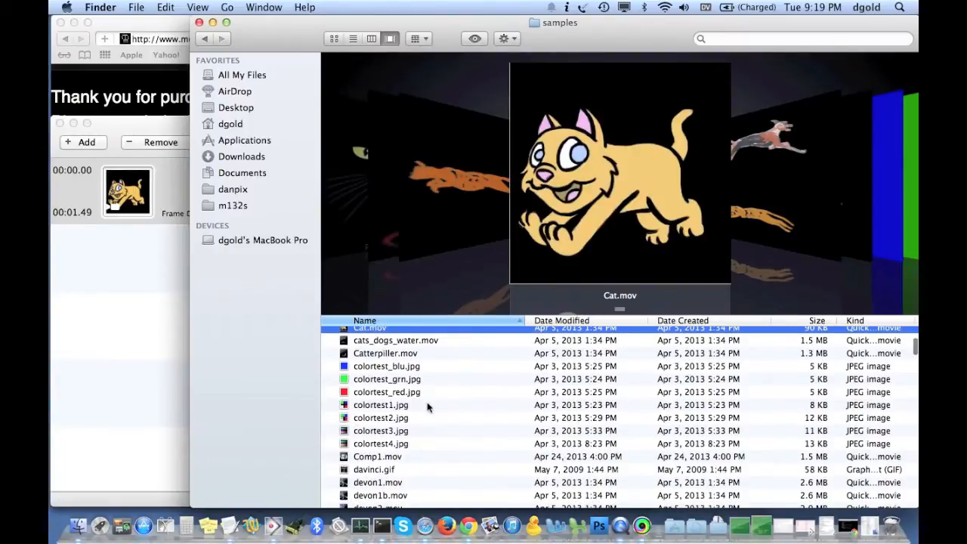
left_click(382, 430)
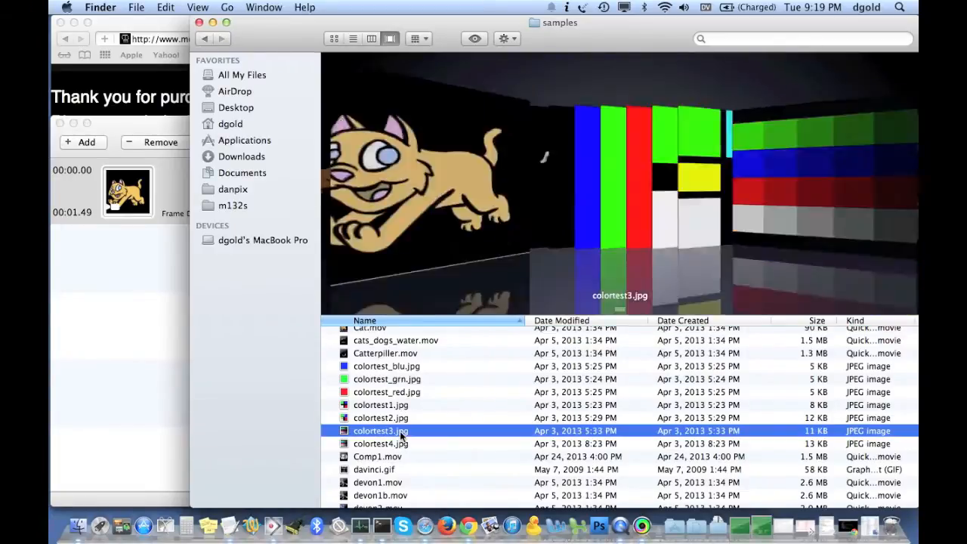
left_click_drag(398, 434, 121, 263)
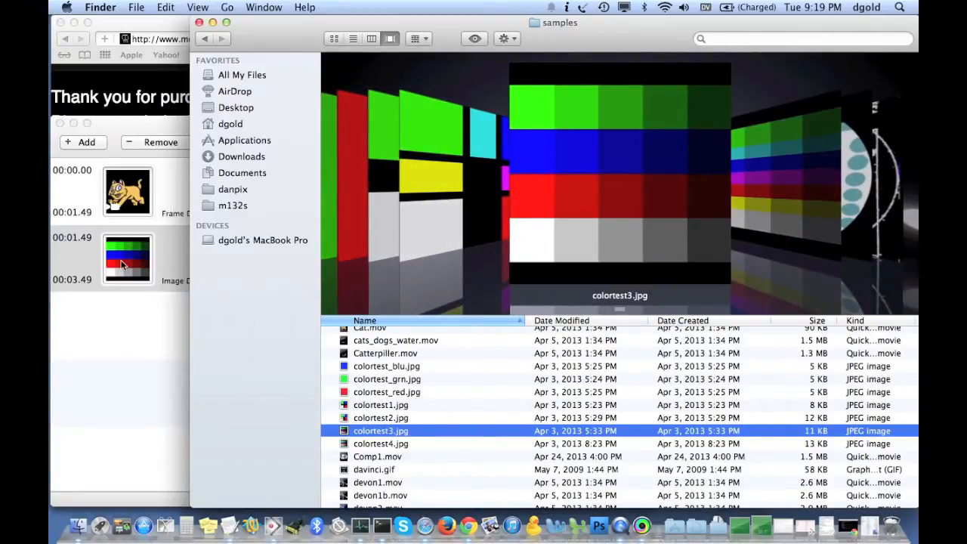
Find num1.jpg in the samples folder and insert it at the start of the playlist.
scroll(437, 423, "down", 1)
scroll(436, 423, "down", 3)
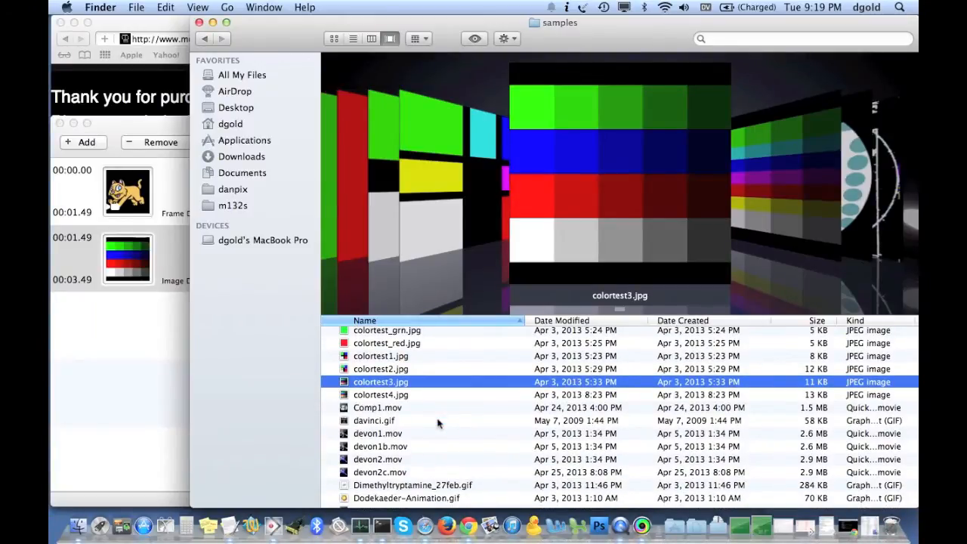
type("nu")
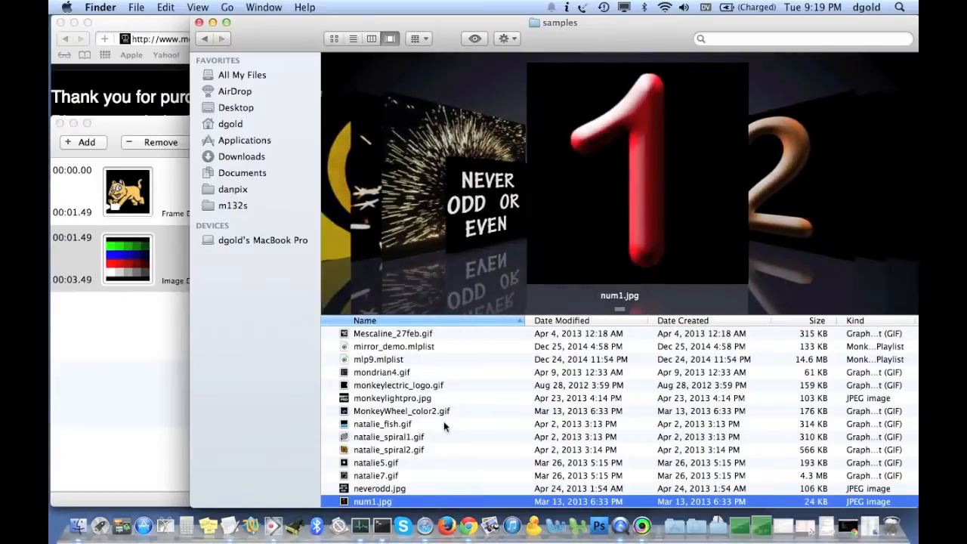
scroll(444, 421, "down", 2)
left_click_drag(385, 475, 126, 166)
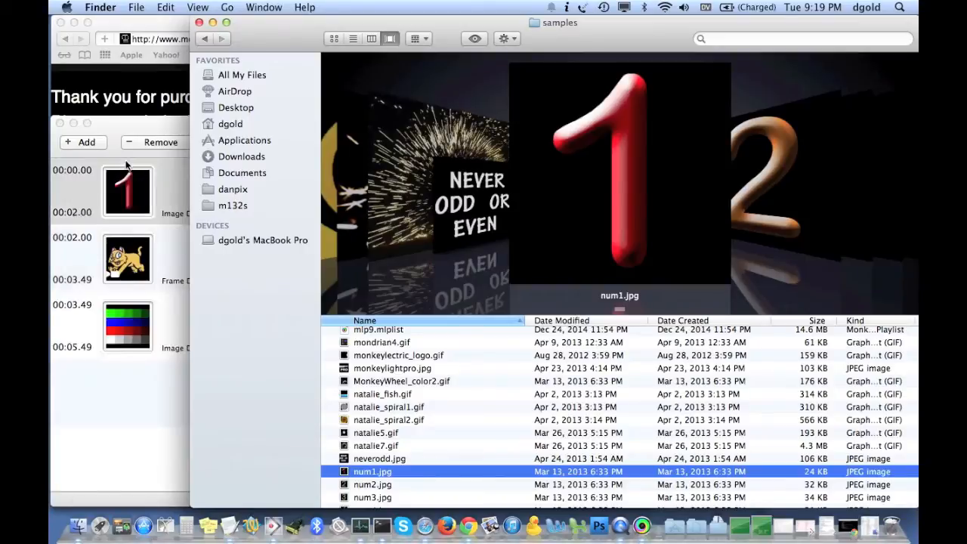
Append num2.jpg and num3.jpg from the samples folder to the end of the playlist.
left_click(376, 486)
left_click_drag(375, 485, 165, 351)
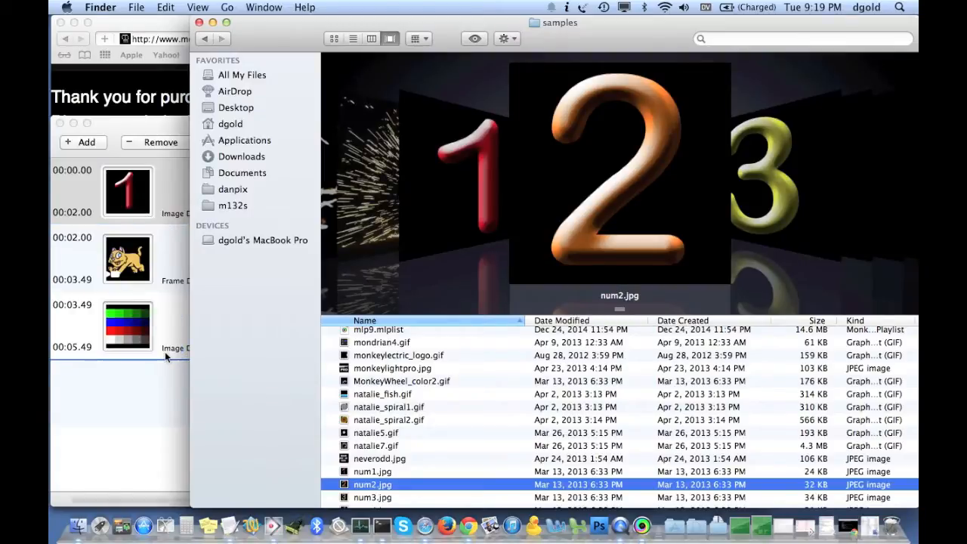
left_click(373, 498)
left_click_drag(375, 502, 157, 434)
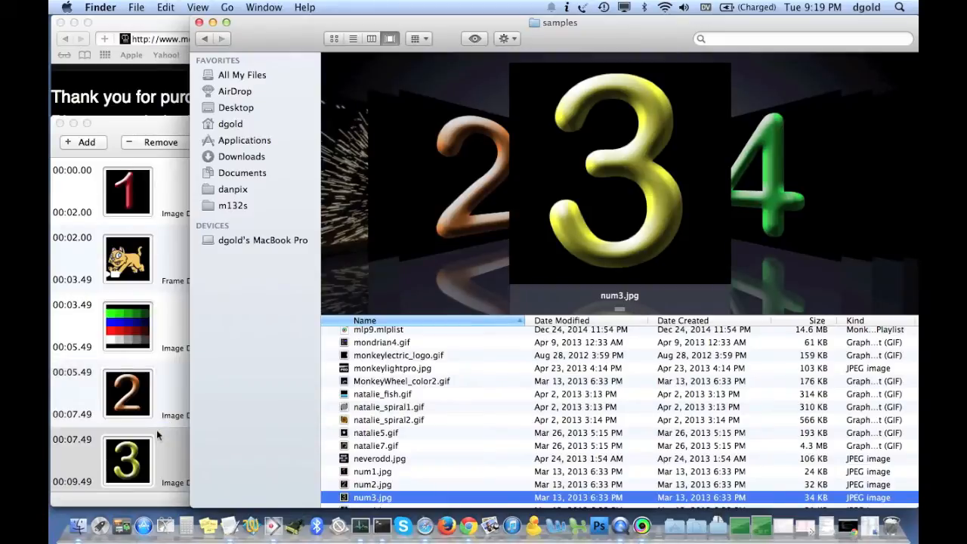
Enlarge the MonkeyLight playlist window and reorder the entries so num2.jpg and num3.jpg directly follow num1.jpg.
left_click_drag(174, 124, 173, 27)
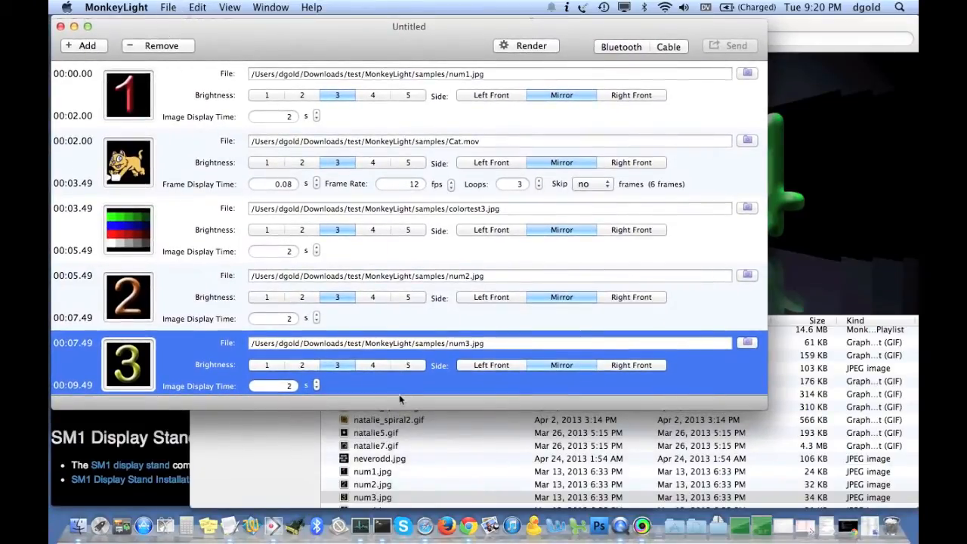
left_click_drag(403, 408, 407, 500)
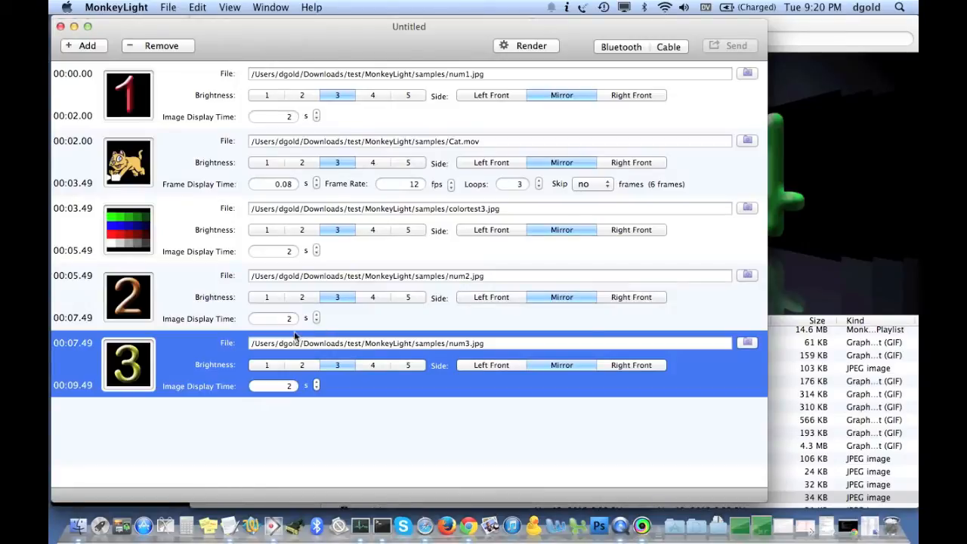
left_click(182, 297)
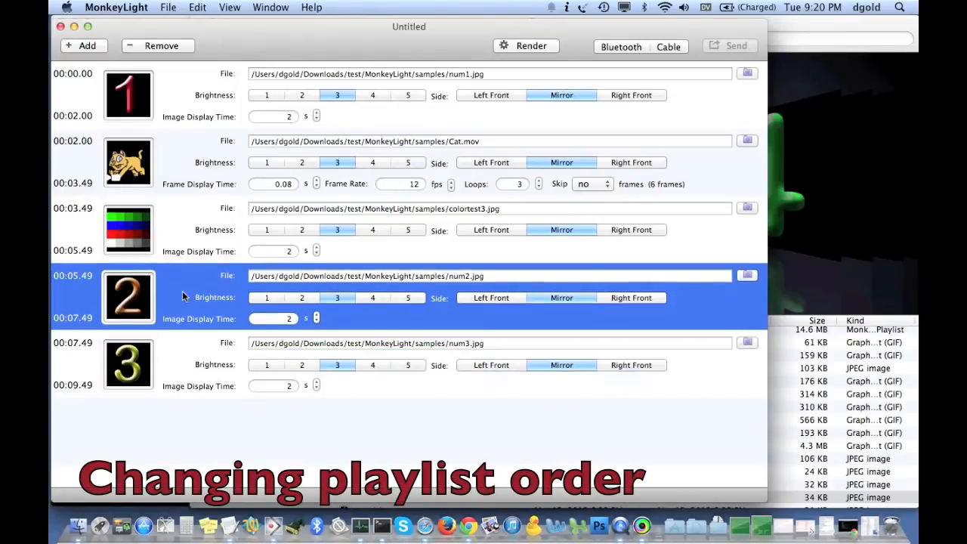
left_click_drag(195, 295, 190, 139)
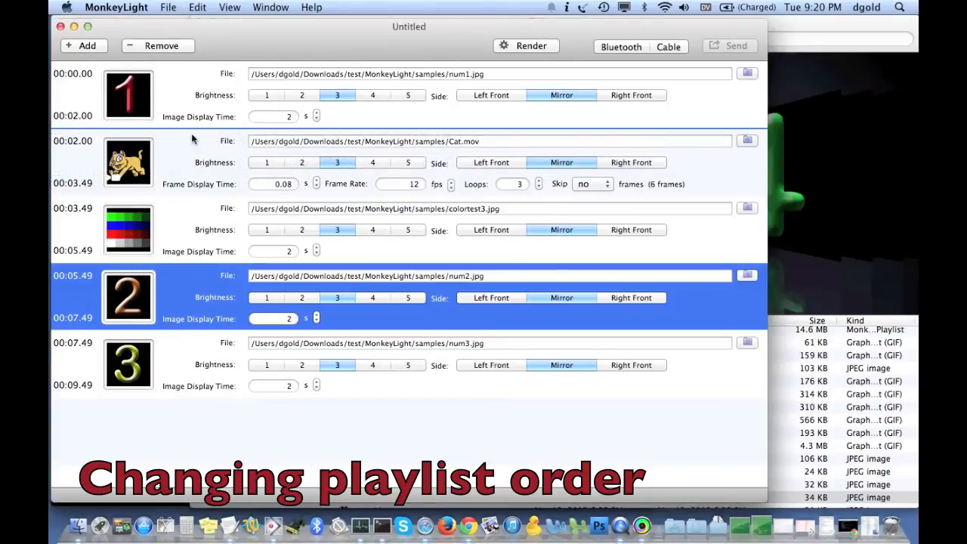
left_click_drag(191, 361, 188, 210)
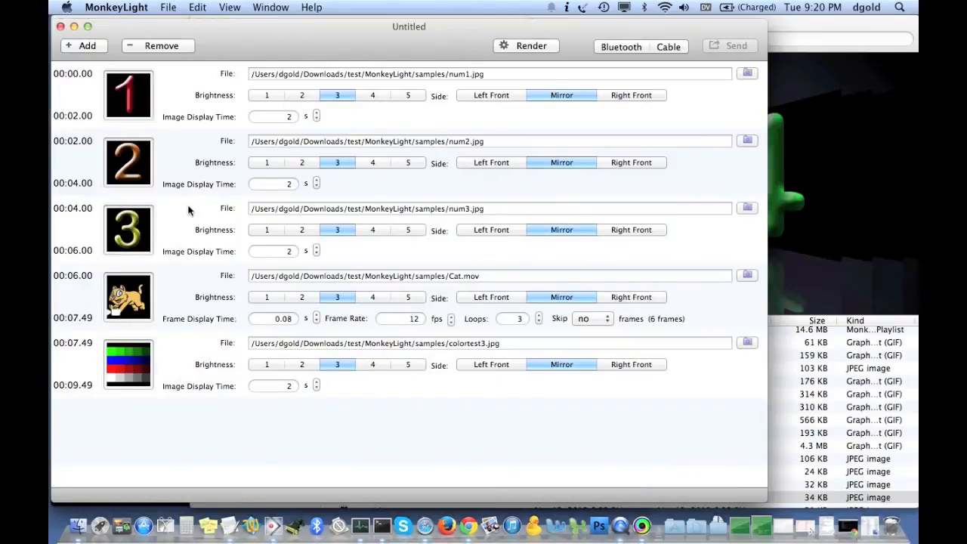
View the file information of num1.jpg and colortest3.jpg, and select the num1.jpg entry to examine its timeline times.
left_click(129, 94)
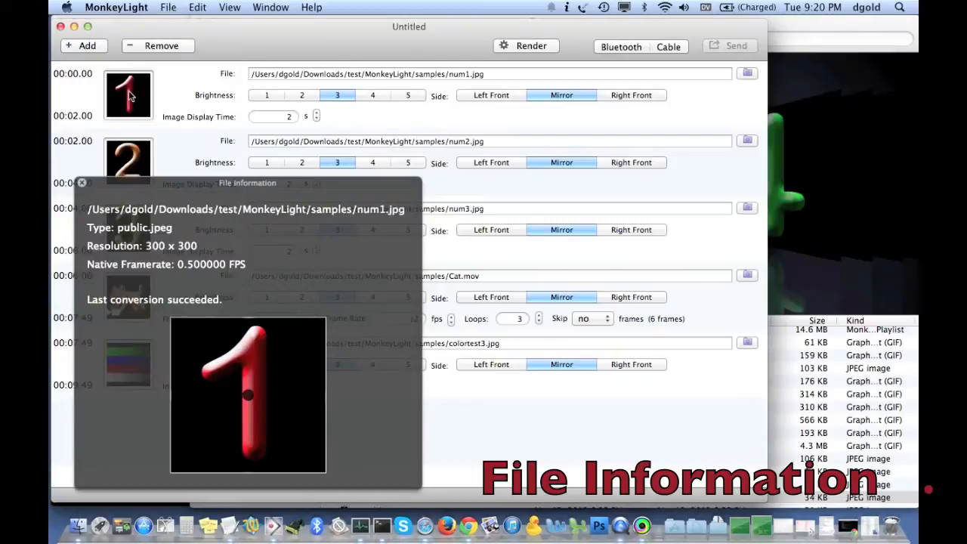
left_click(83, 184)
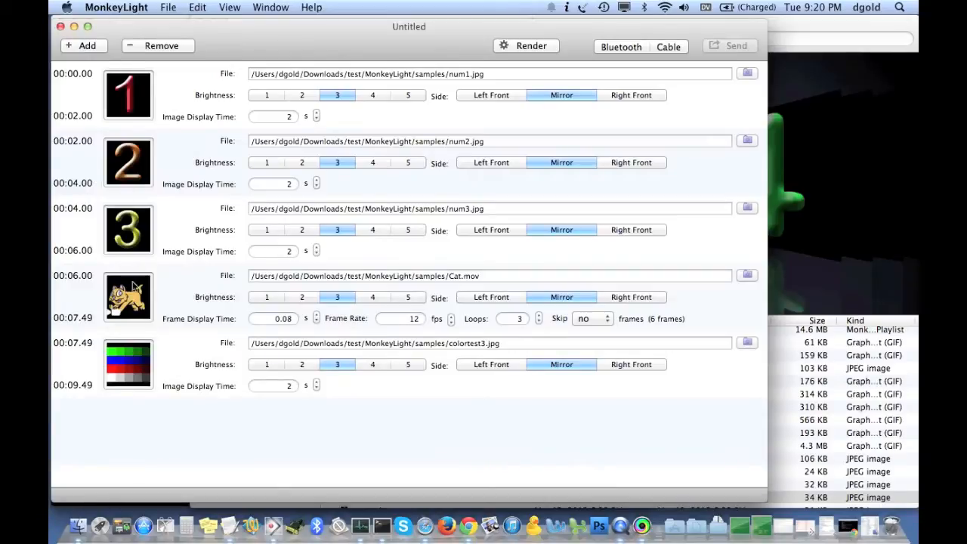
double_click(127, 365)
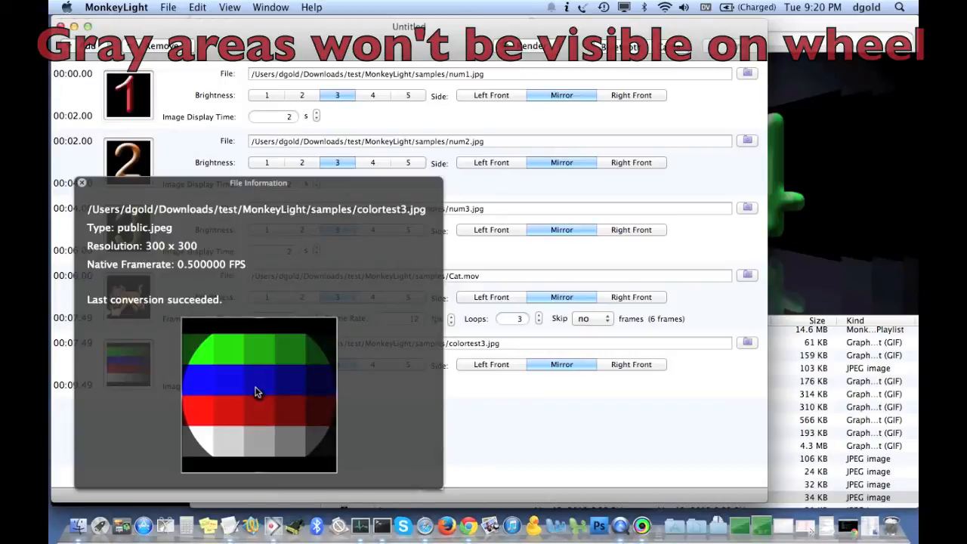
left_click(83, 185)
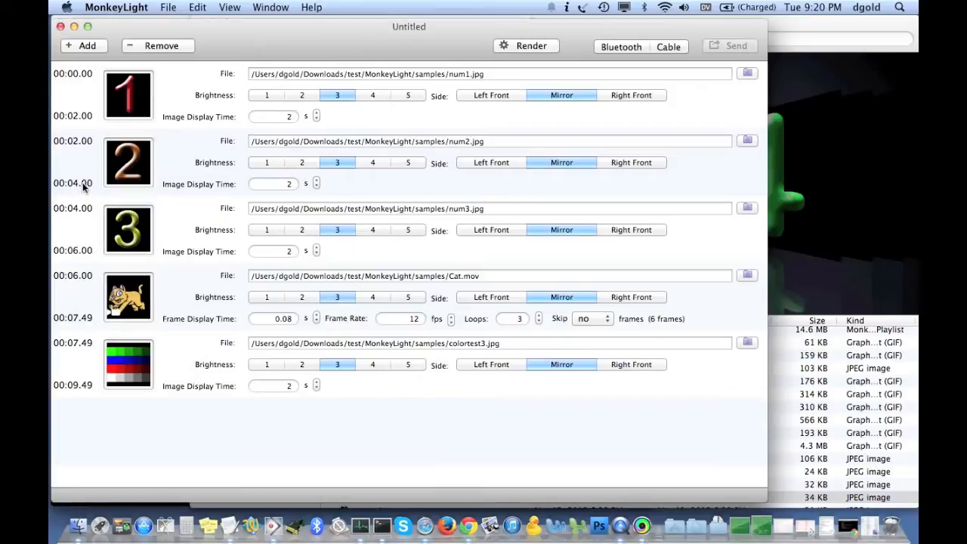
left_click(82, 101)
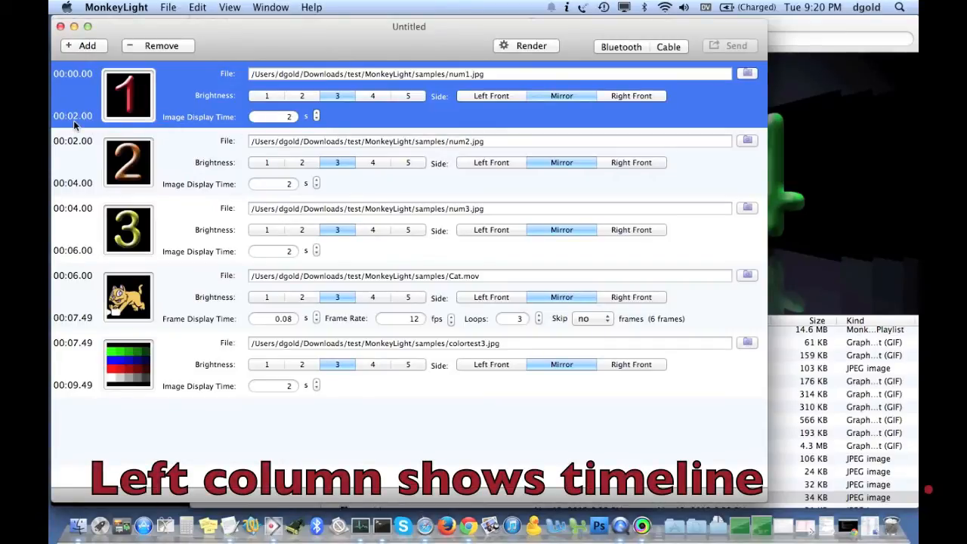
Set the image display time of num1.jpg, num2.jpg and num3.jpg to 1 second each.
left_click(317, 119)
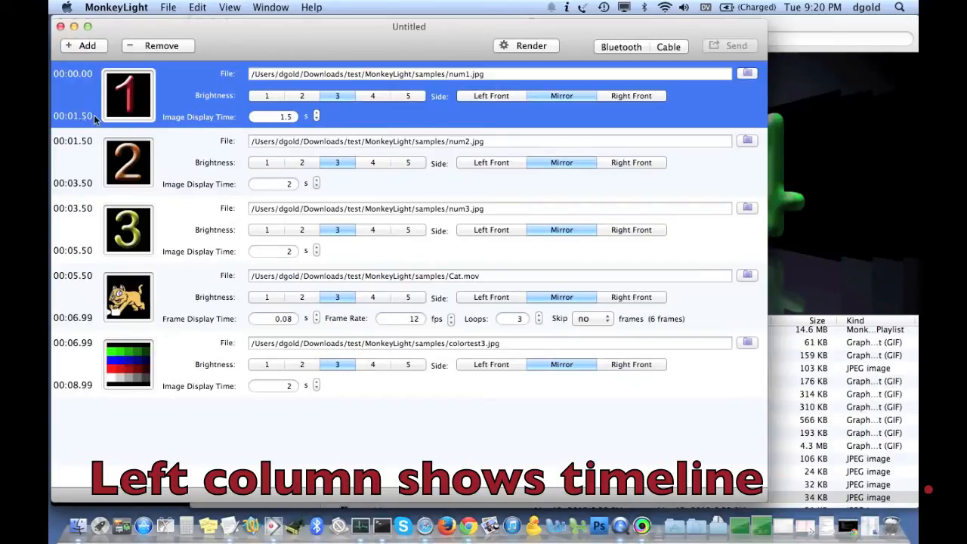
left_click(317, 120)
left_click(276, 184)
left_click(317, 187)
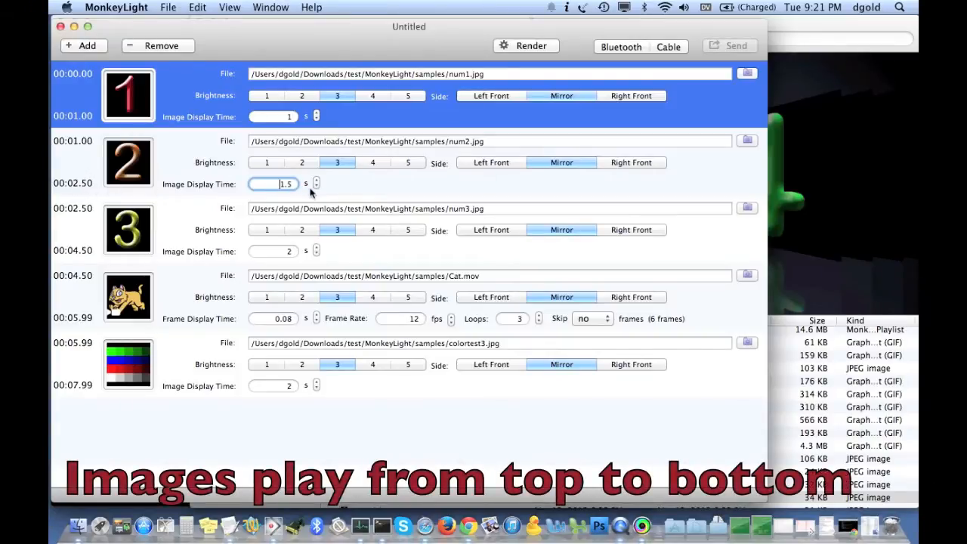
left_click(316, 187)
left_click(315, 254)
left_click(316, 255)
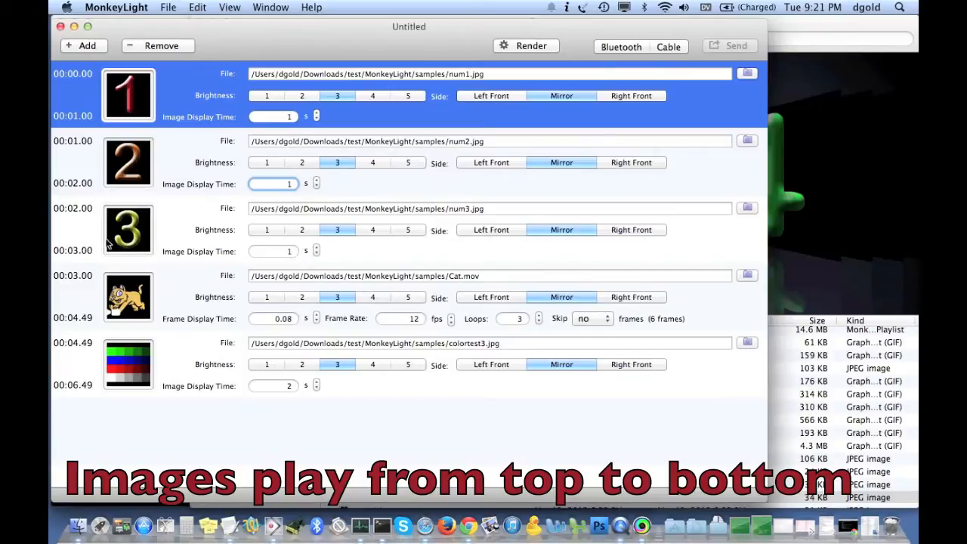
Try a 3-second display time for num3.jpg and return it to 1 second.
left_click(316, 248)
left_click(316, 248)
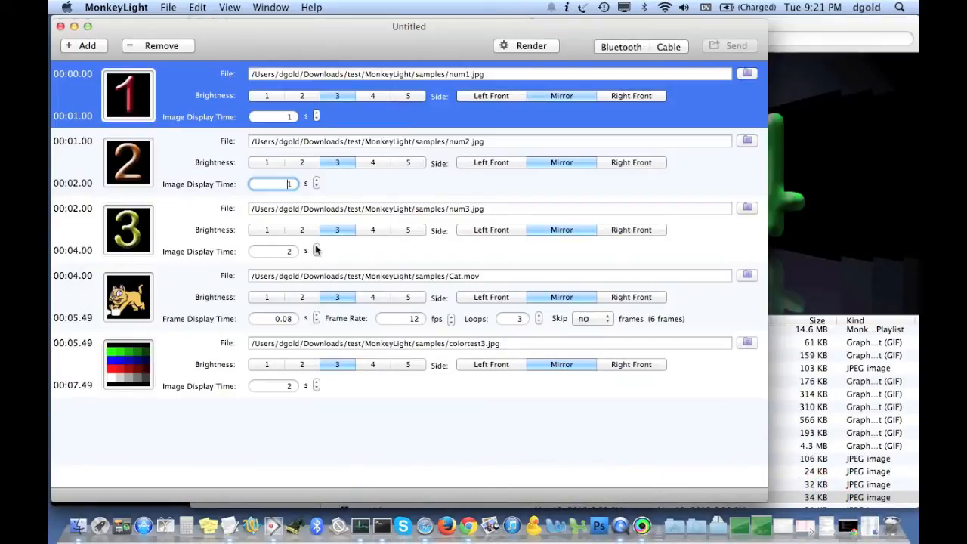
left_click(316, 248)
left_click(316, 248)
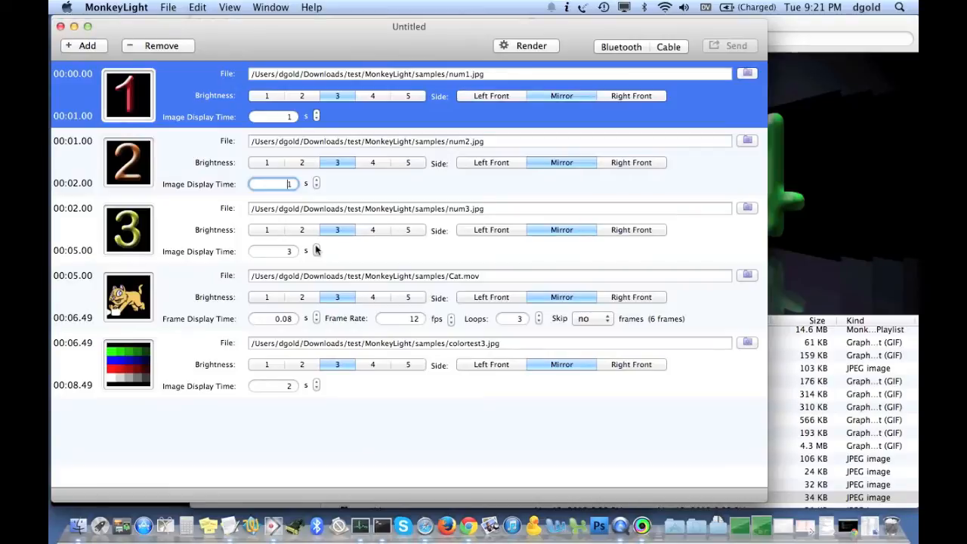
left_click(317, 254)
left_click(317, 255)
left_click(316, 254)
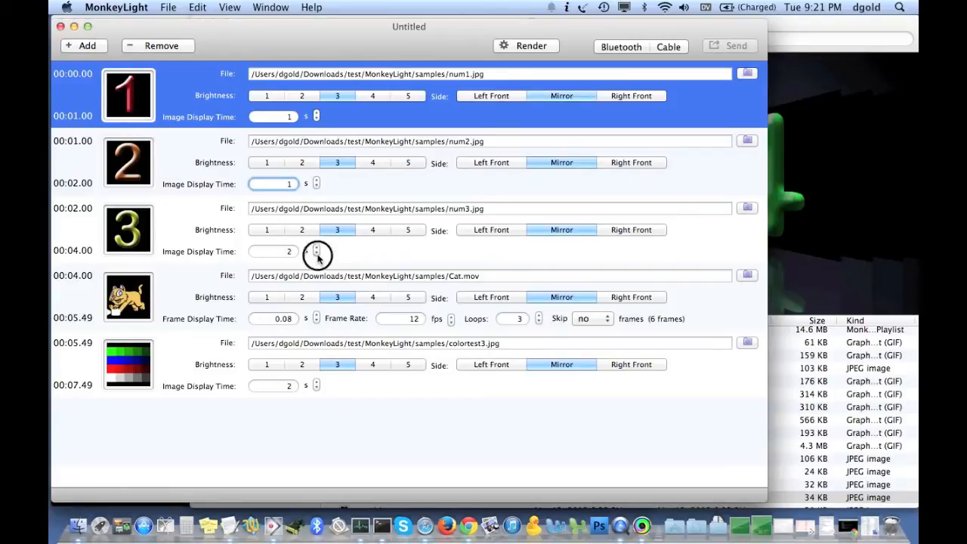
left_click(316, 255)
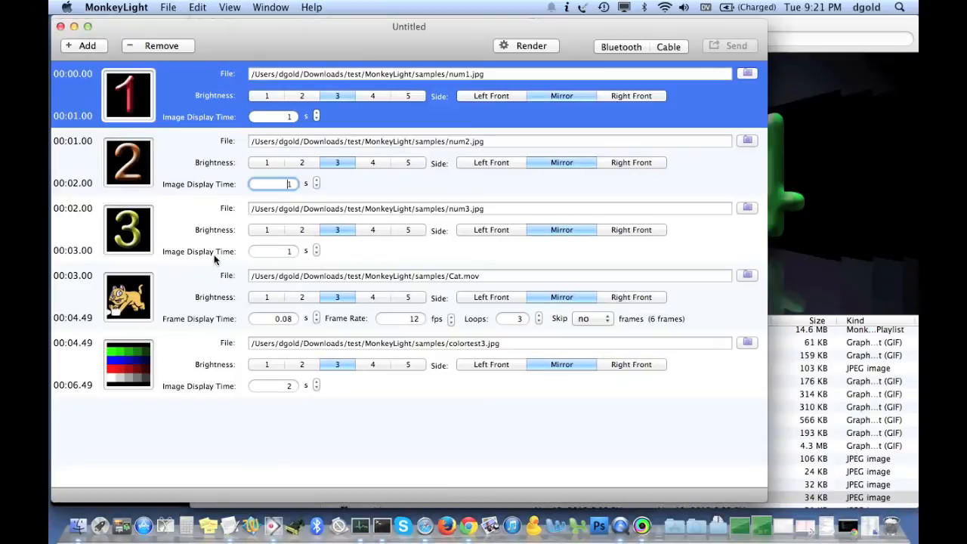
Slow down the Cat.mov animation by setting its frame rate to 8 fps.
left_click(179, 286)
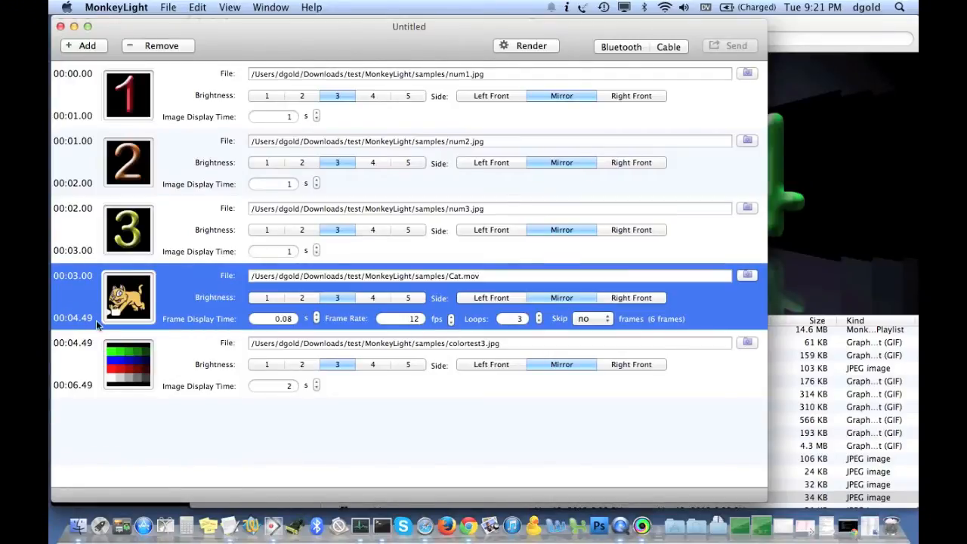
left_click(451, 322)
left_click(451, 323)
left_click(451, 322)
left_click(451, 322)
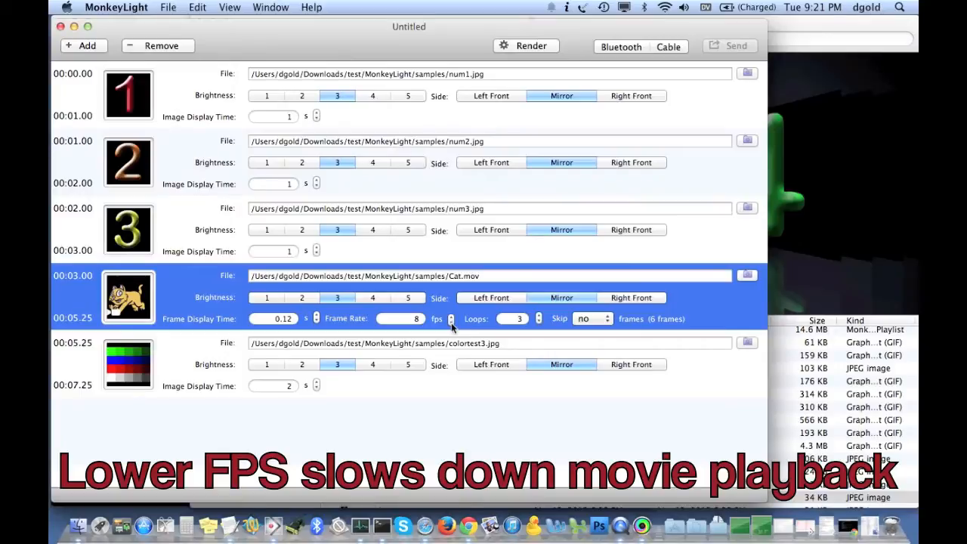
Set the Cat.mov animation to play for 10 loops.
left_click(539, 316)
left_click(539, 316)
left_click(539, 317)
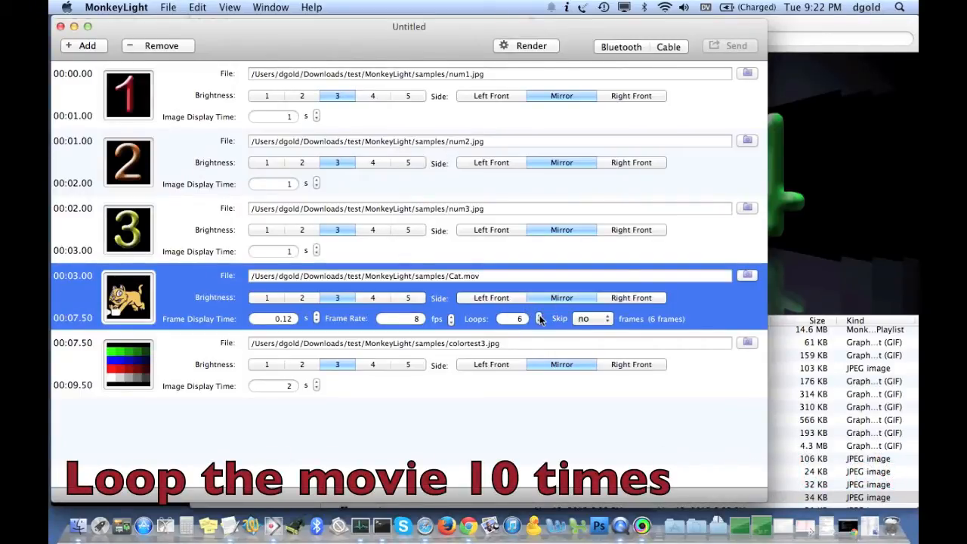
left_click(540, 317)
left_click(539, 317)
left_click(540, 317)
left_click(539, 317)
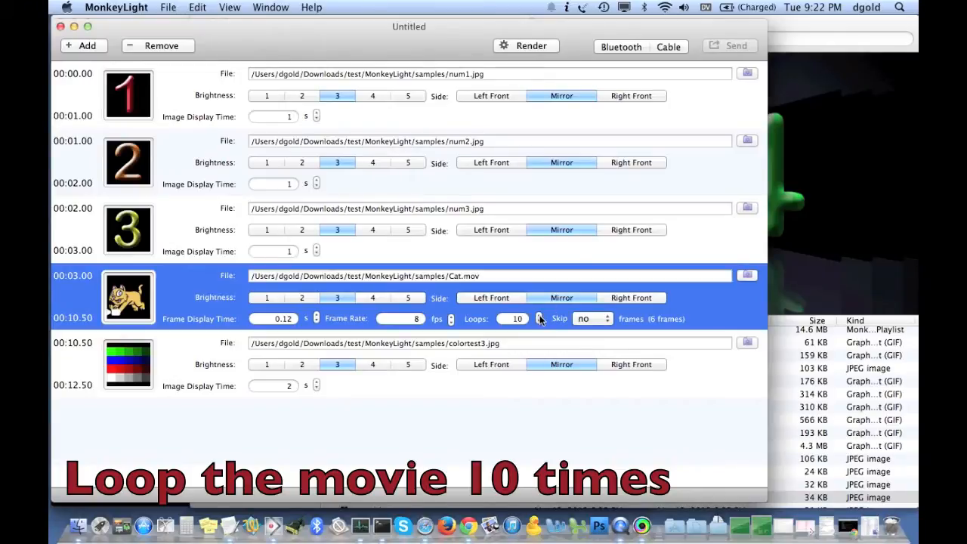
Set the colortest3.jpg display time to 2.5 seconds and the brightness of num1.jpg, num2.jpg and num3.jpg to 5.
left_click(344, 386)
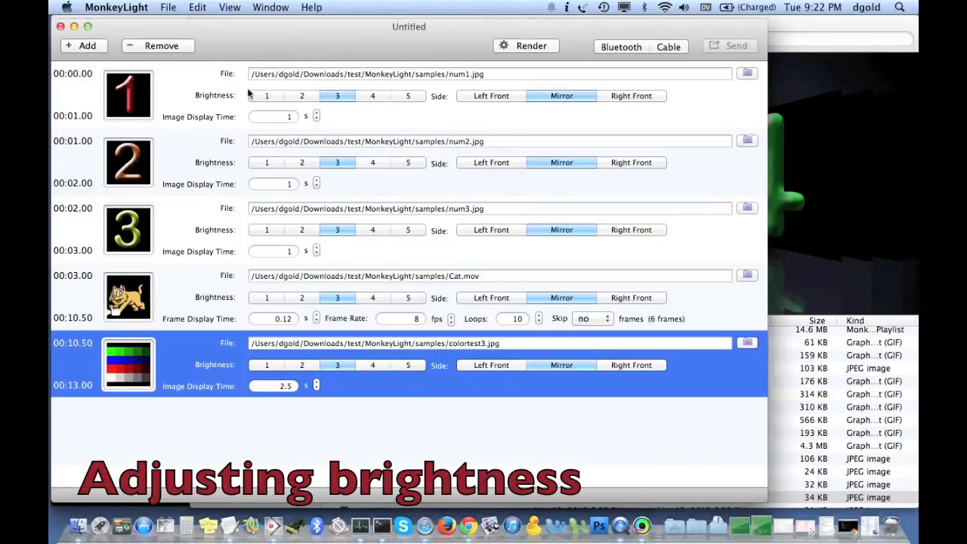
left_click(408, 96)
left_click(407, 162)
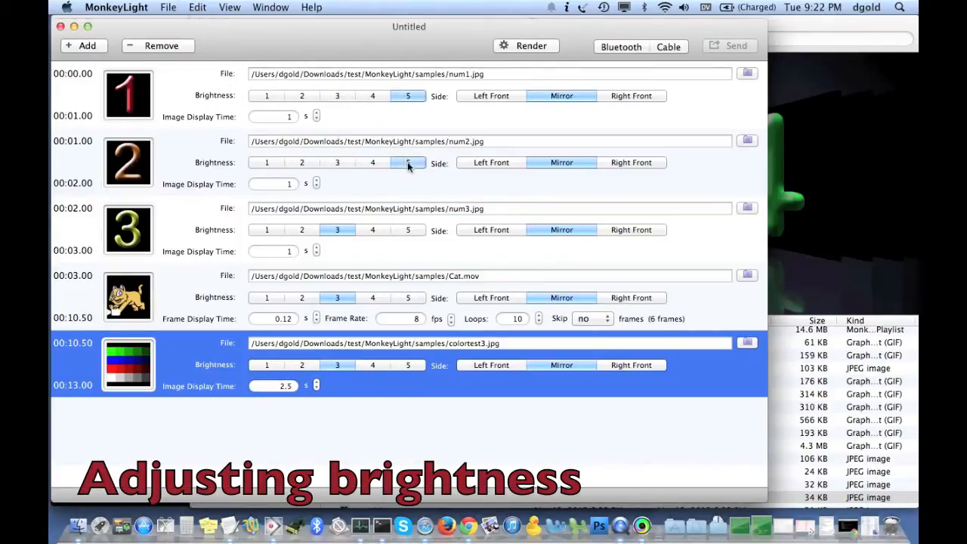
left_click(408, 231)
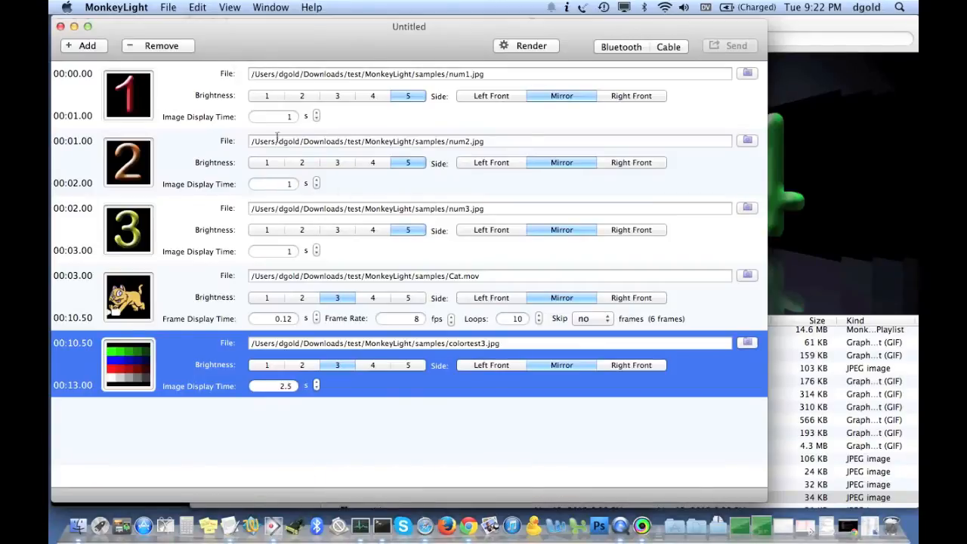
Save the playlist as my_playlist_test.mlplist.
left_click(170, 8)
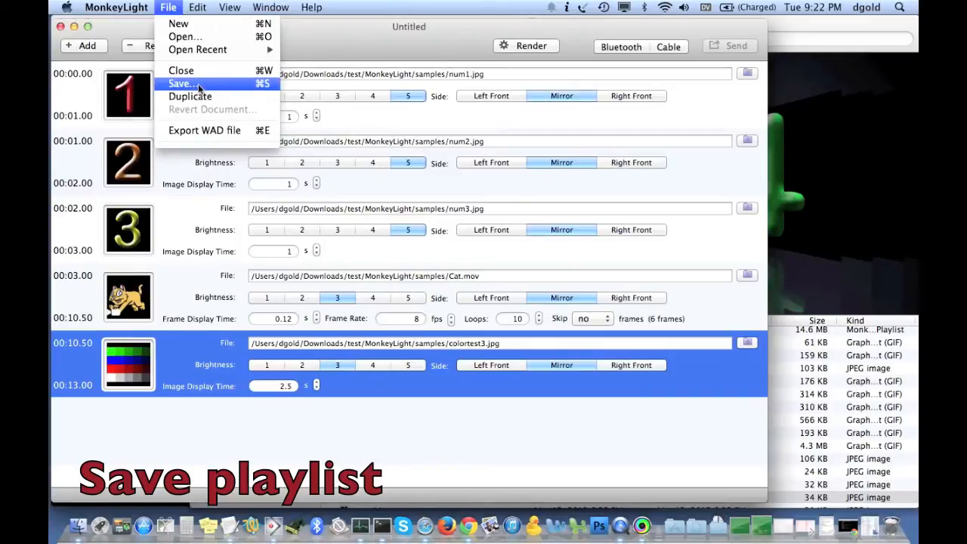
left_click(197, 84)
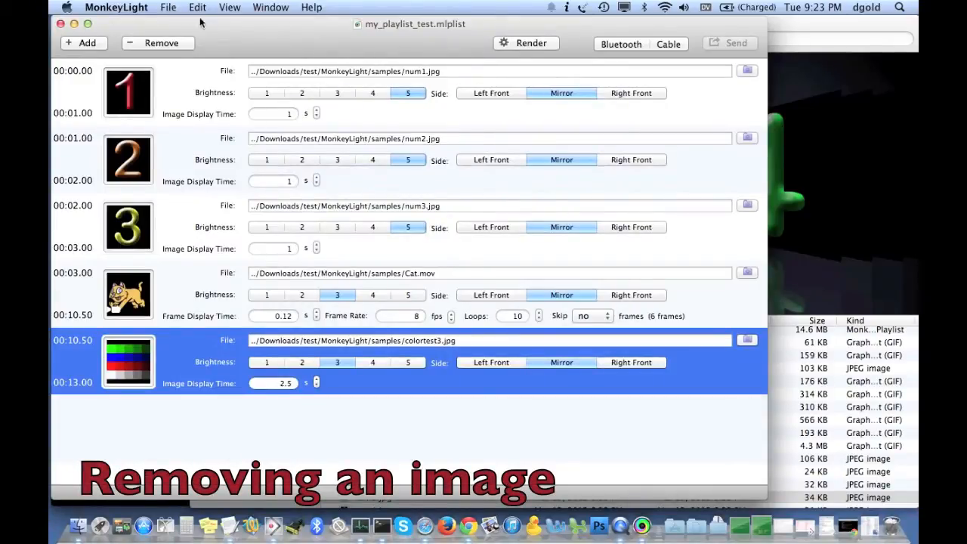
Remove the colortest3.jpg entry from the playlist and render the remaining entries.
left_click(187, 47)
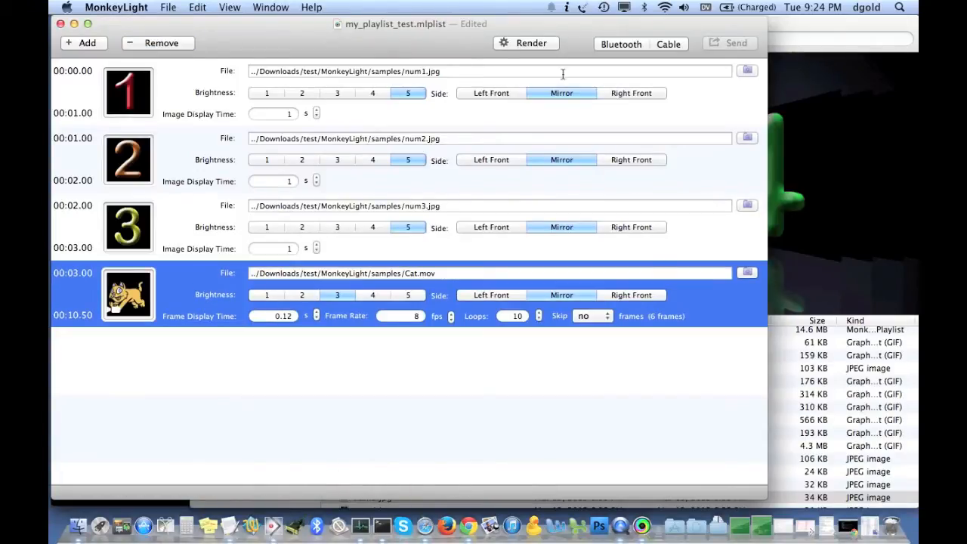
left_click(532, 43)
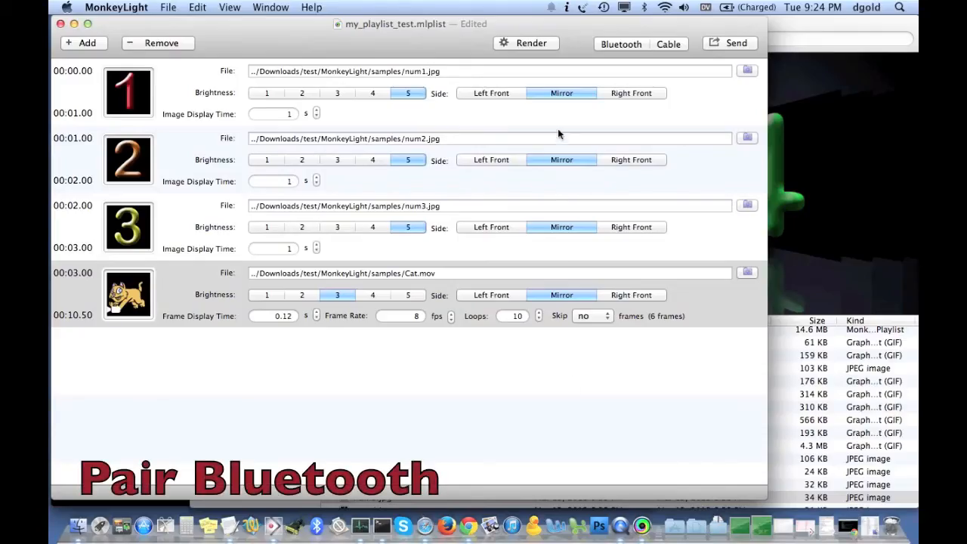
Pair the MonkeyPro000009 device with the Mac over Bluetooth and quit the Bluetooth Setup Assistant.
left_click(645, 8)
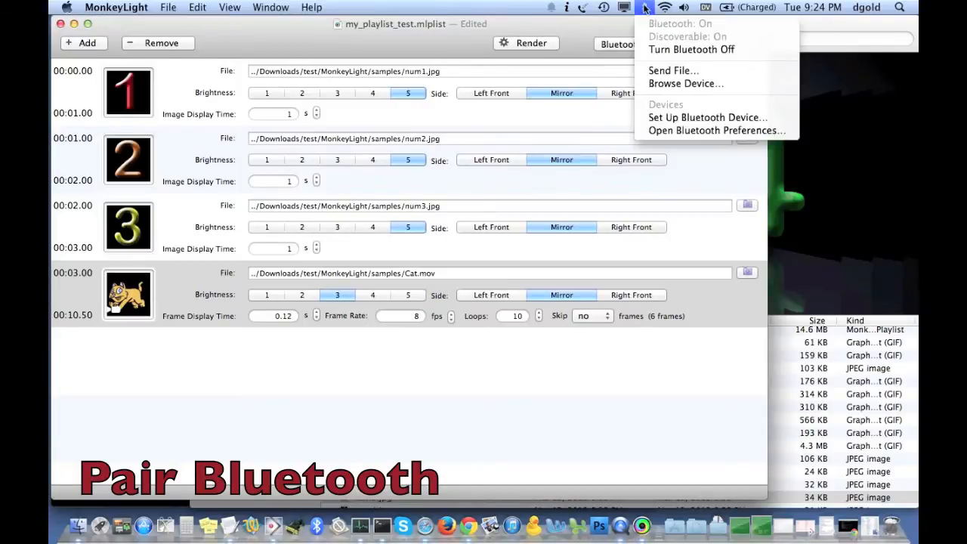
left_click(668, 118)
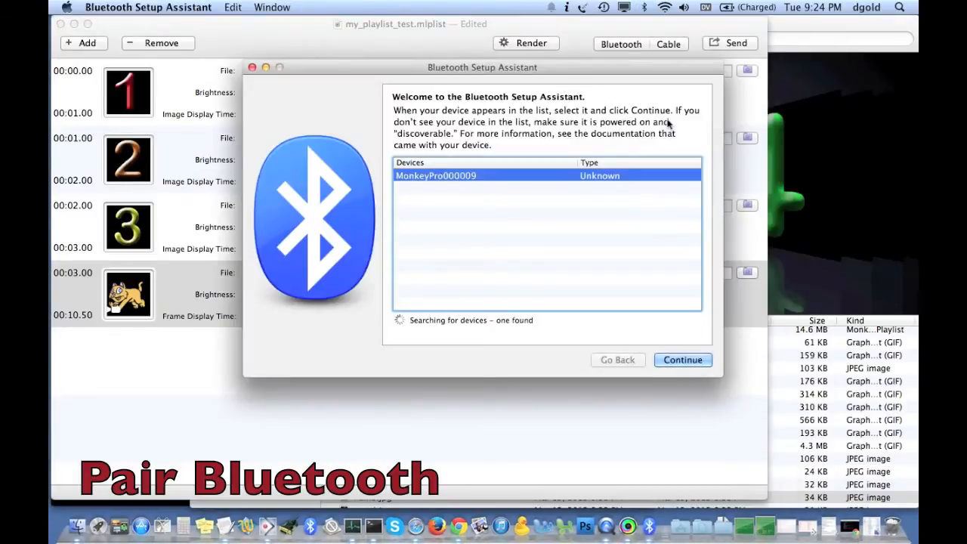
left_click(675, 360)
left_click(591, 209)
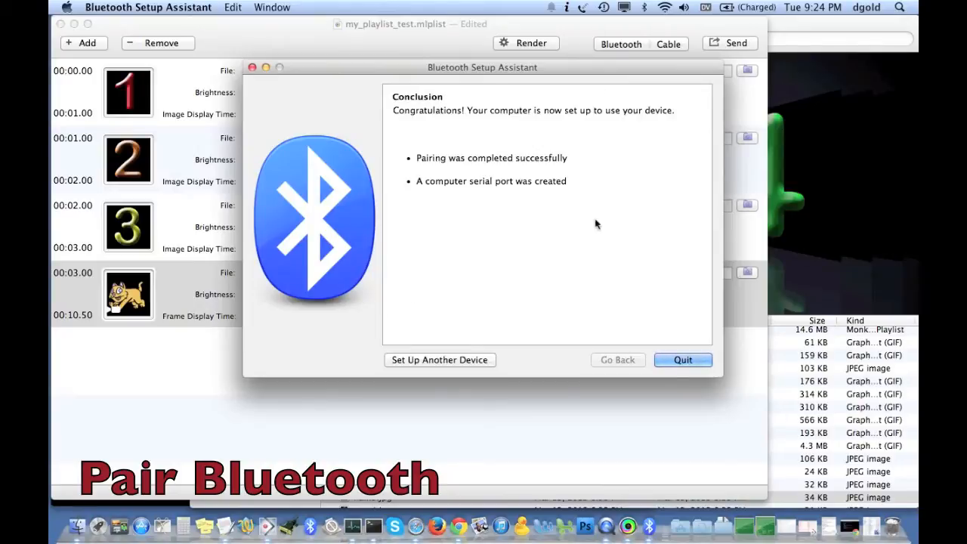
left_click(664, 361)
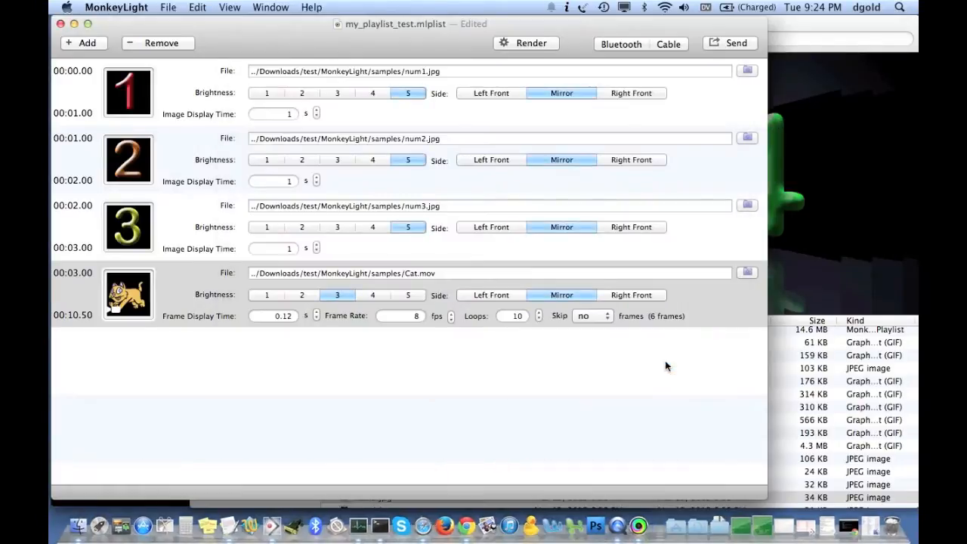
Choose MonkeyPro000009-COM1 as the Bluetooth connection and send the rendered playlist to it.
left_click(619, 46)
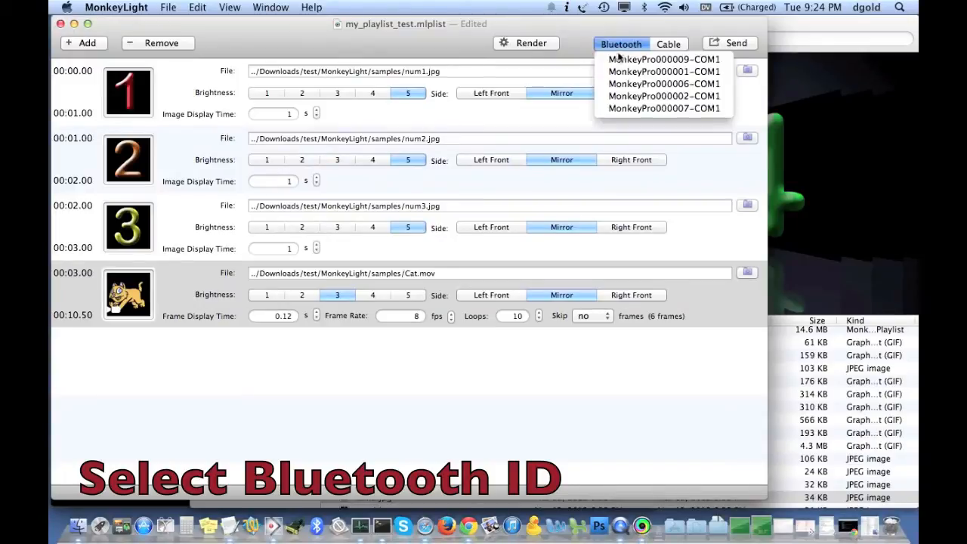
left_click(618, 61)
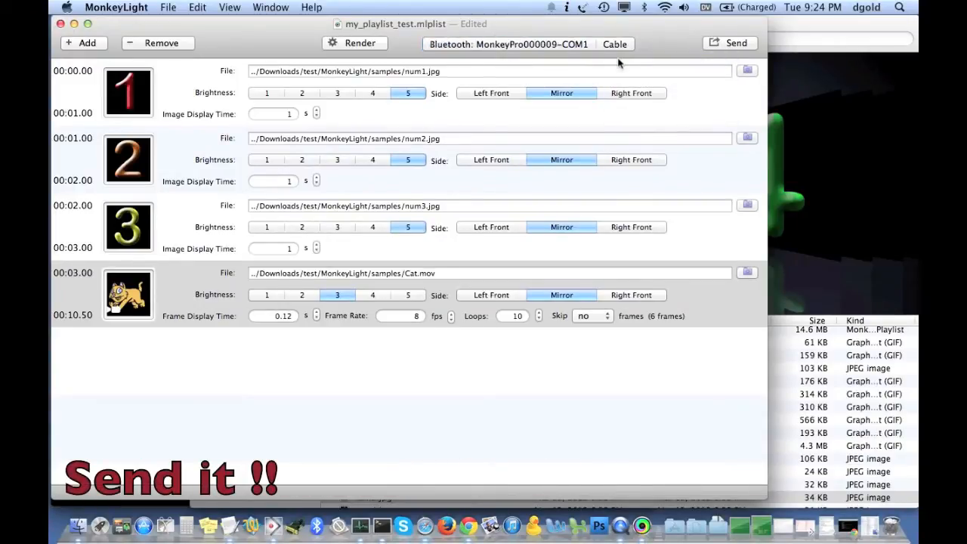
left_click(730, 43)
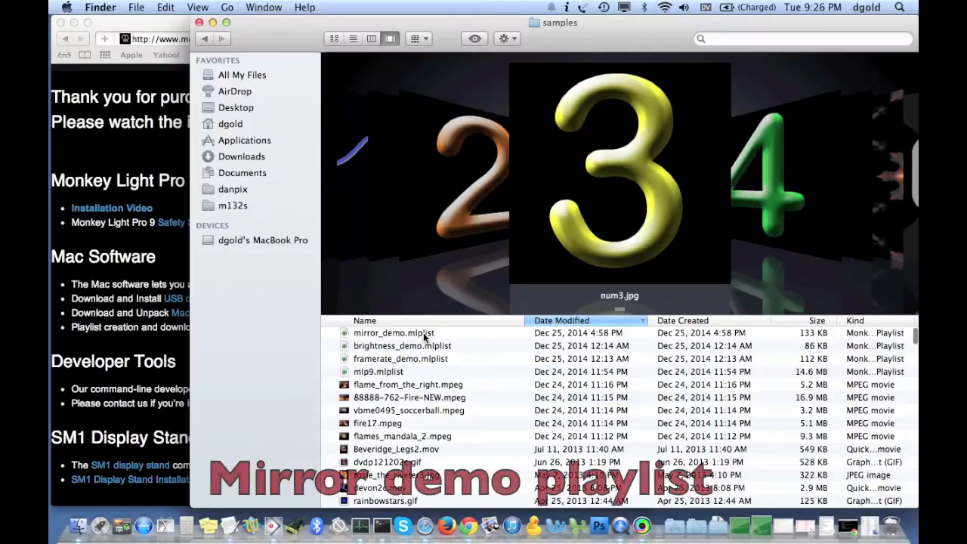
Open mirror_demo.mlplist from the samples folder and examine the side settings of its Dog.mov entries.
left_click(423, 333)
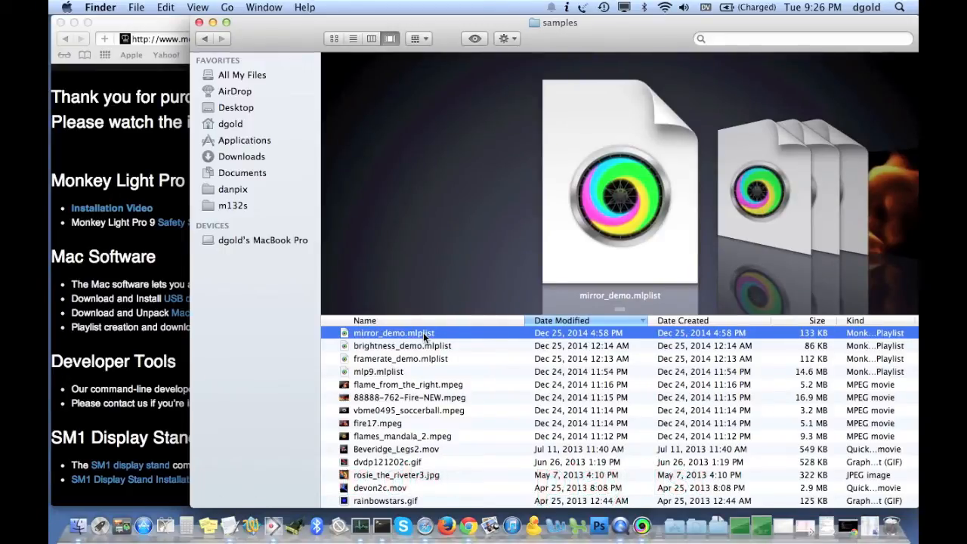
double_click(423, 333)
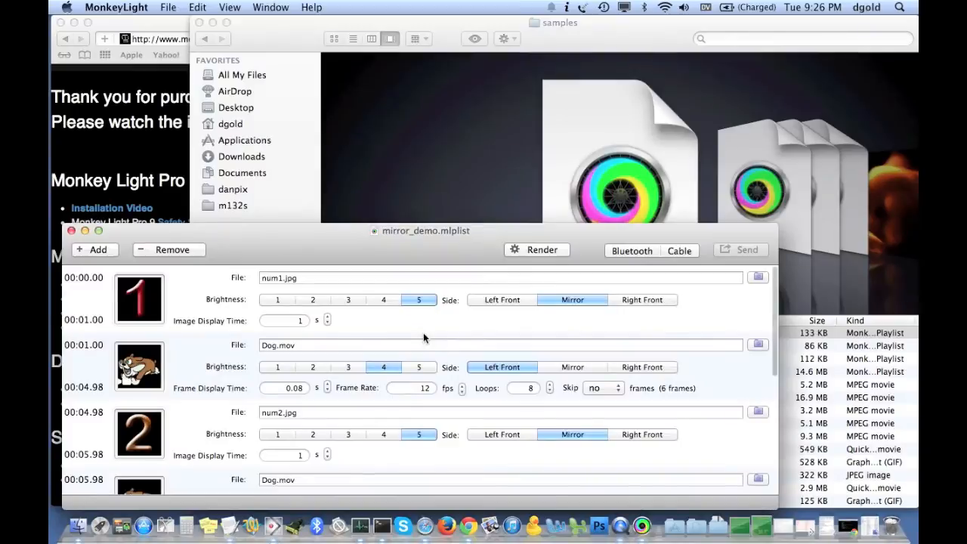
left_click_drag(350, 224, 345, 15)
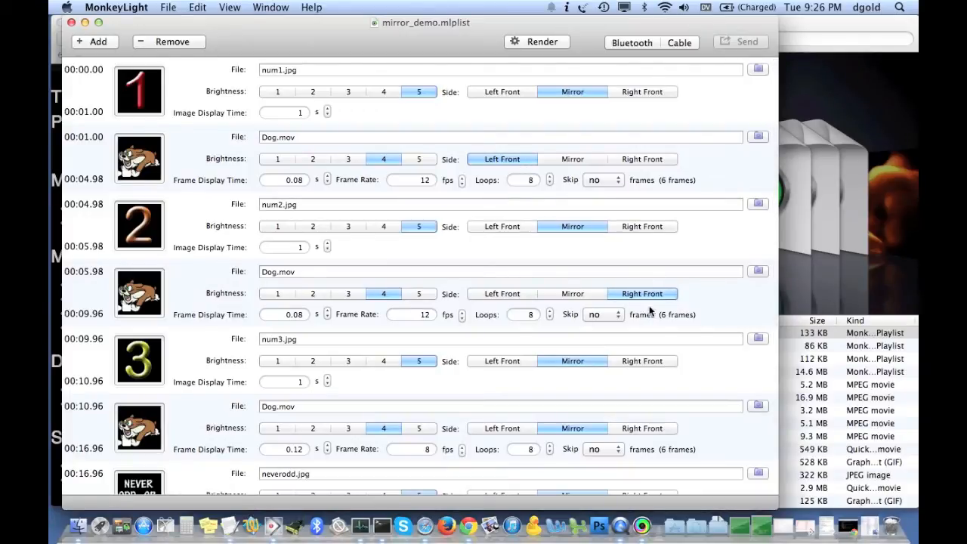
scroll(649, 302, "down", 5)
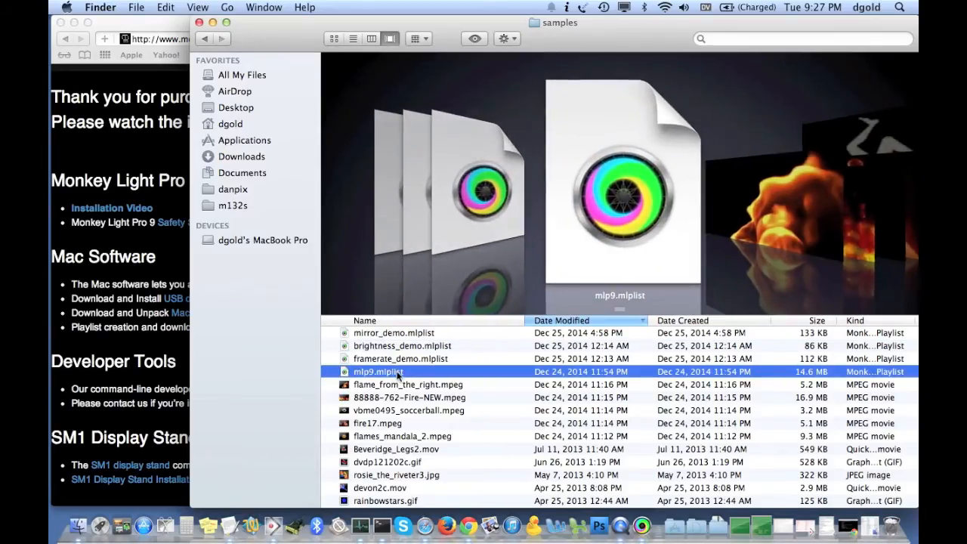
Open mlp9.mlplist from the samples folder and look through its images and animations.
double_click(398, 373)
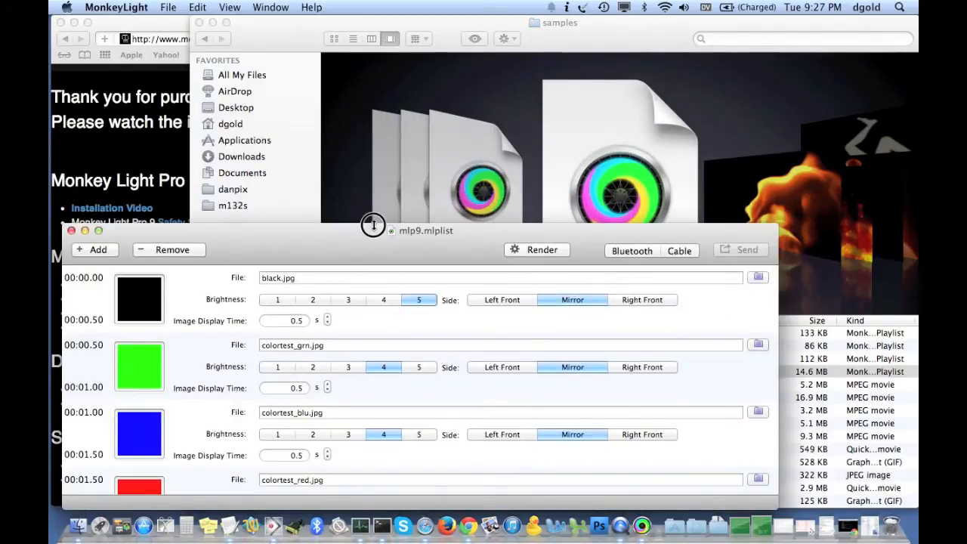
left_click_drag(373, 224, 352, 11)
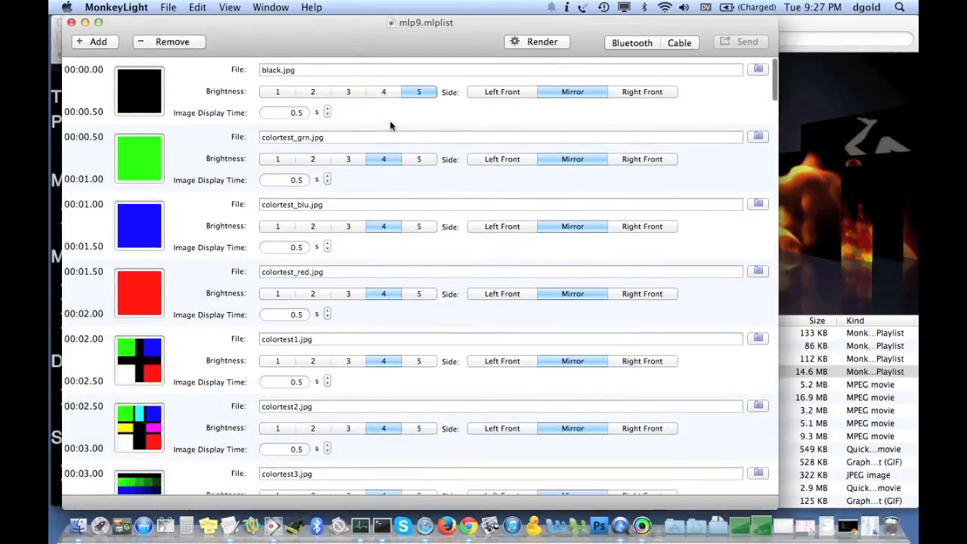
scroll(416, 123, "down", 8)
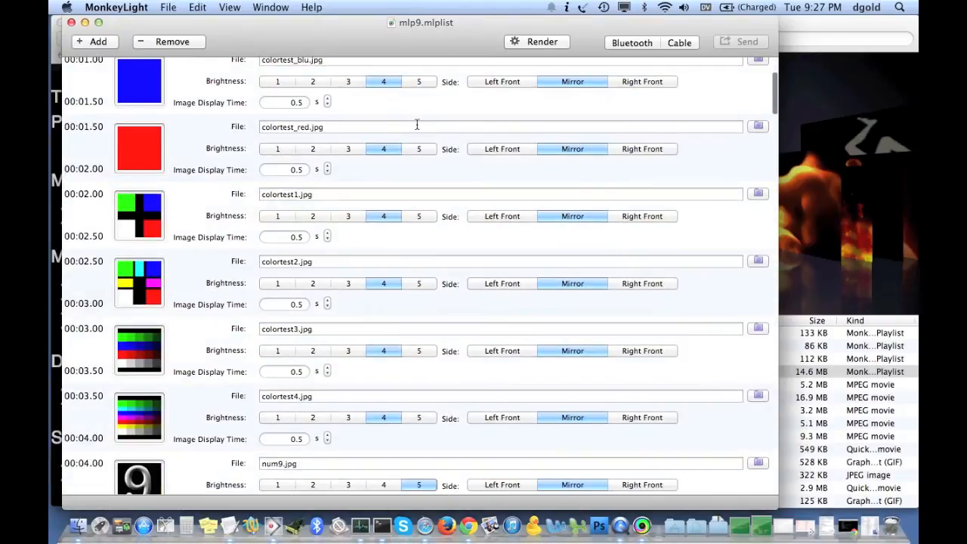
scroll(416, 123, "down", 18)
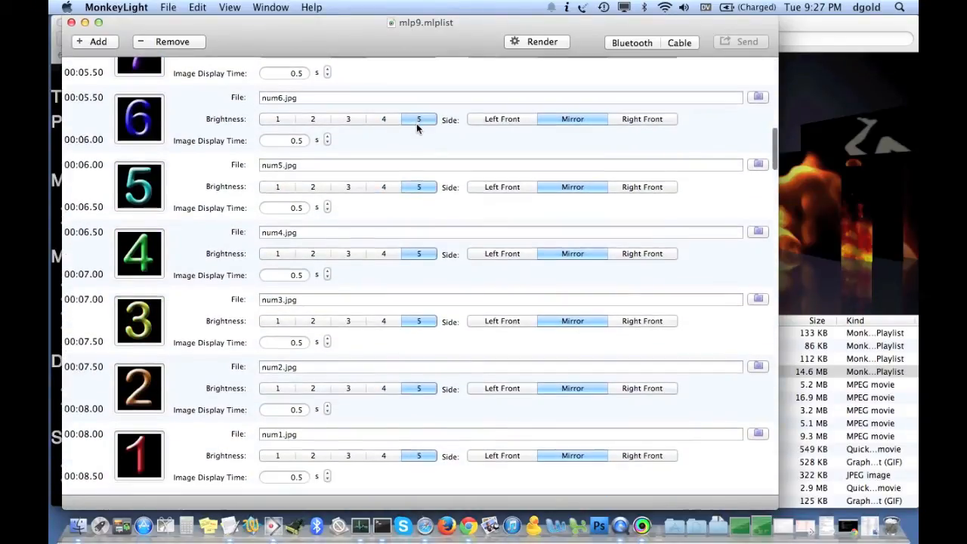
scroll(416, 124, "down", 20)
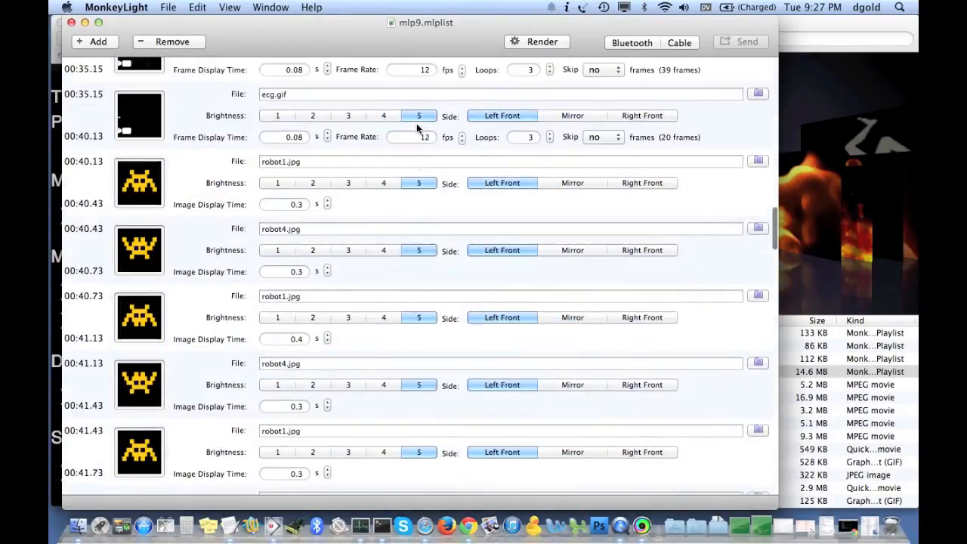
scroll(416, 128, "down", 20)
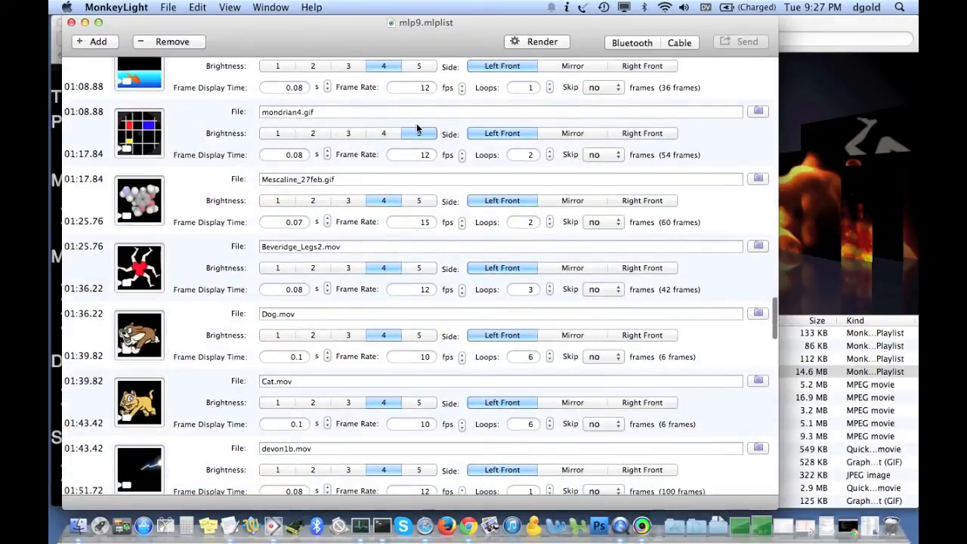
Look through the remaining animations in mlp9.mlplist, from mondrian4.gif down to the sodeoka movies.
scroll(416, 128, "down", 12)
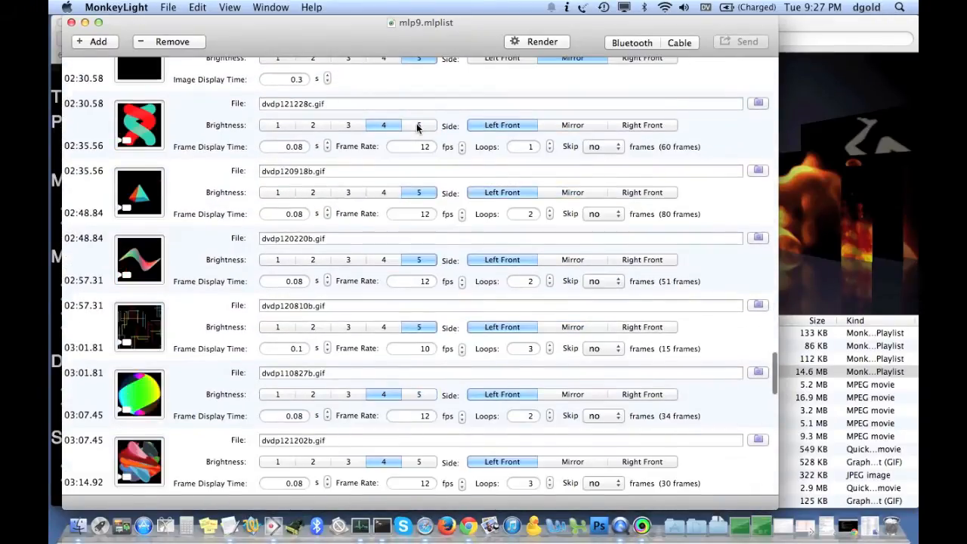
scroll(417, 129, "down", 15)
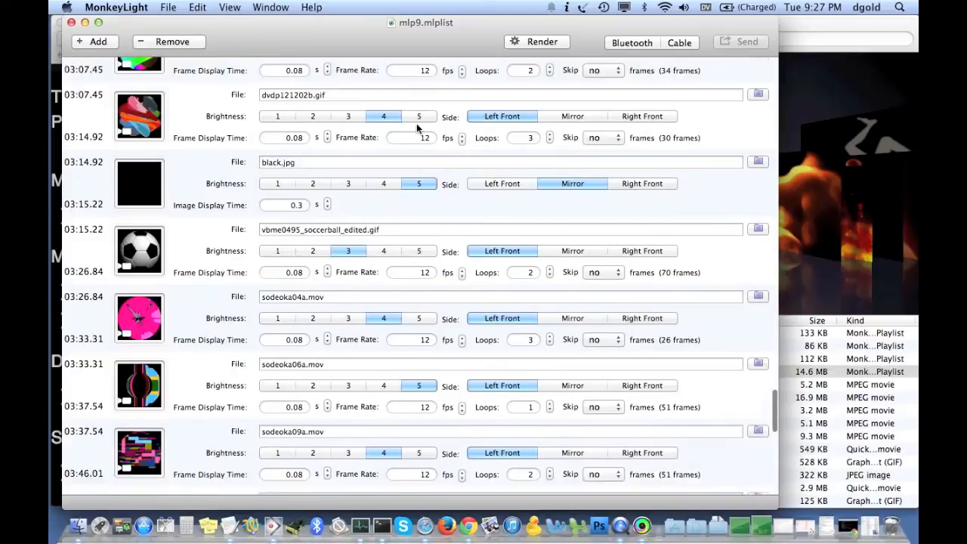
scroll(417, 129, "down", 14)
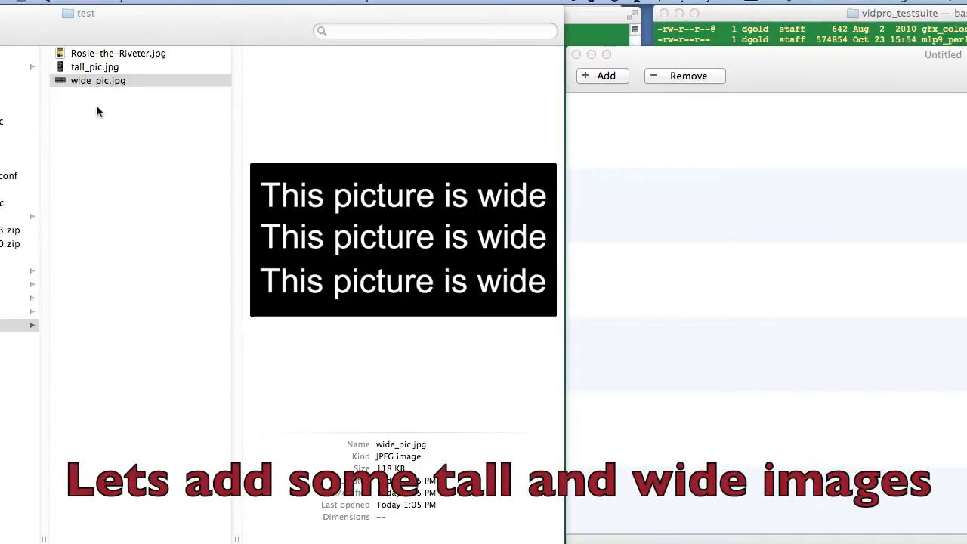
Add wide_pic.jpg from the test folder to the untitled playlist and check its crop in the file information.
left_click(130, 15)
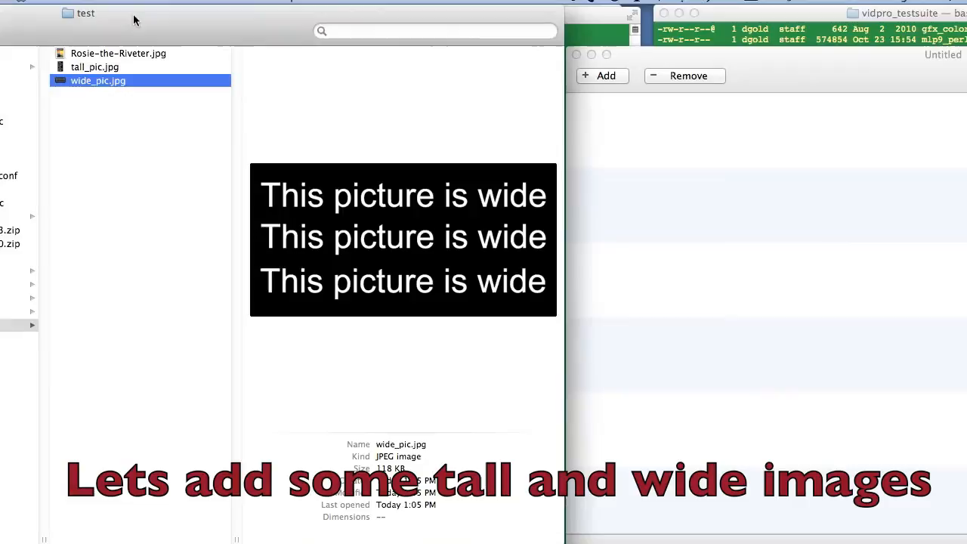
left_click(121, 81)
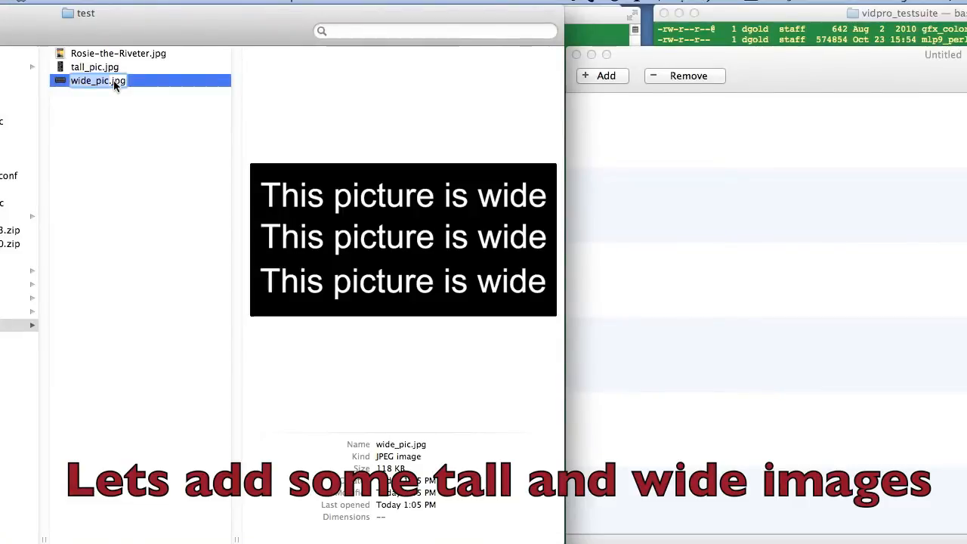
left_click_drag(147, 83, 654, 136)
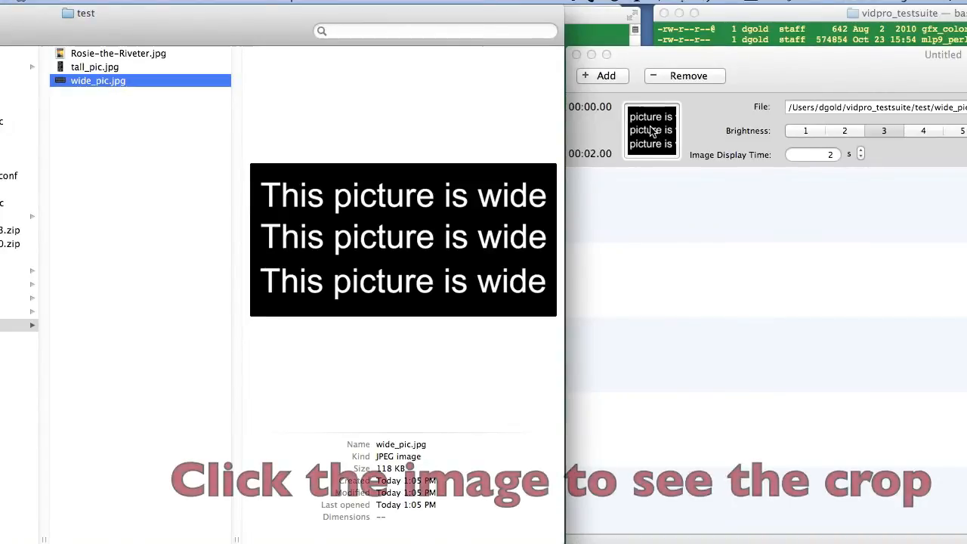
left_click(655, 132)
left_click_drag(608, 189, 852, 106)
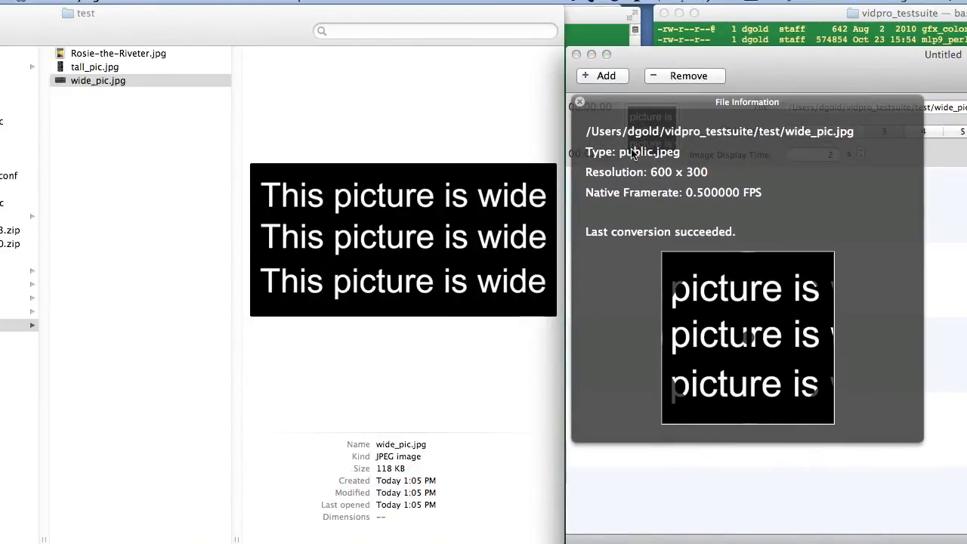
left_click(580, 103)
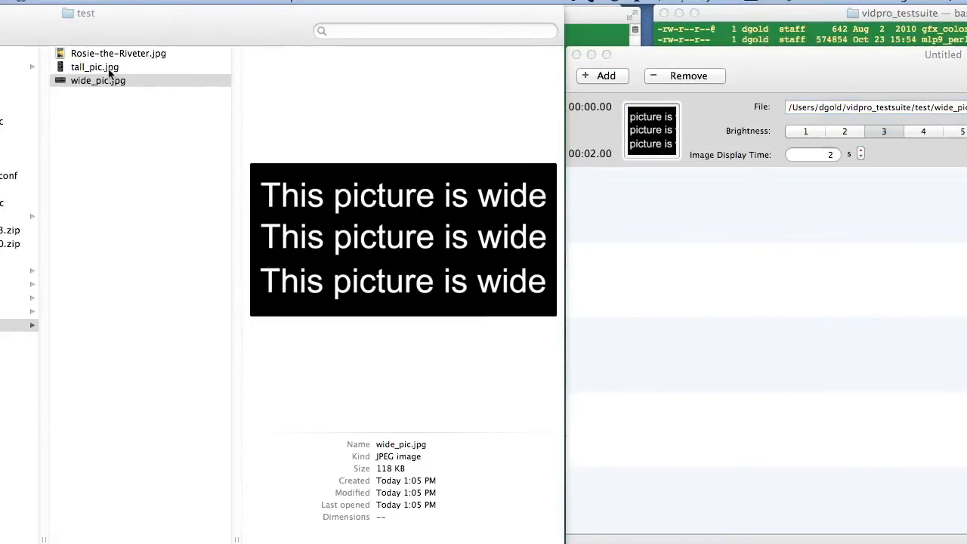
Add tall_pic.jpg as the playlist's second entry and check how it is cropped in the file information.
left_click(108, 68)
left_click_drag(101, 70, 710, 206)
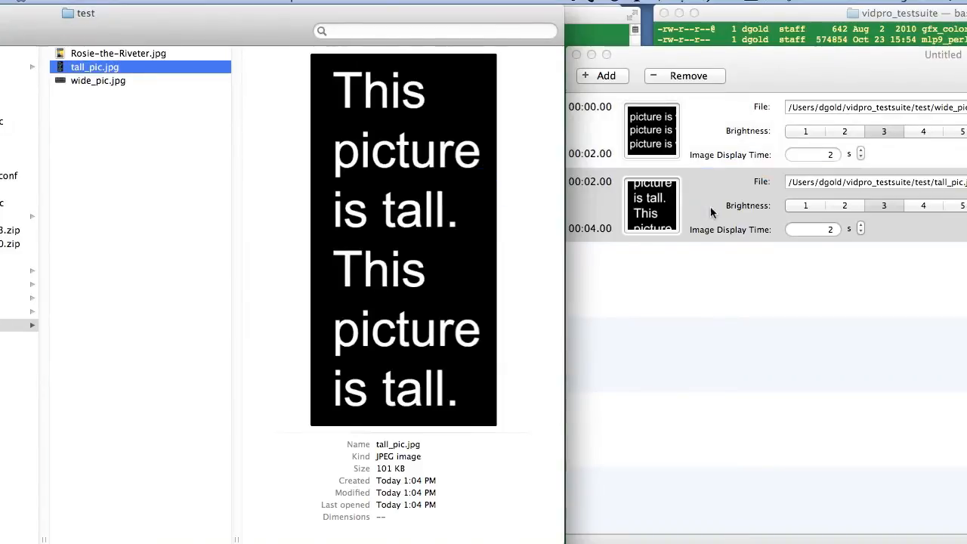
double_click(648, 210)
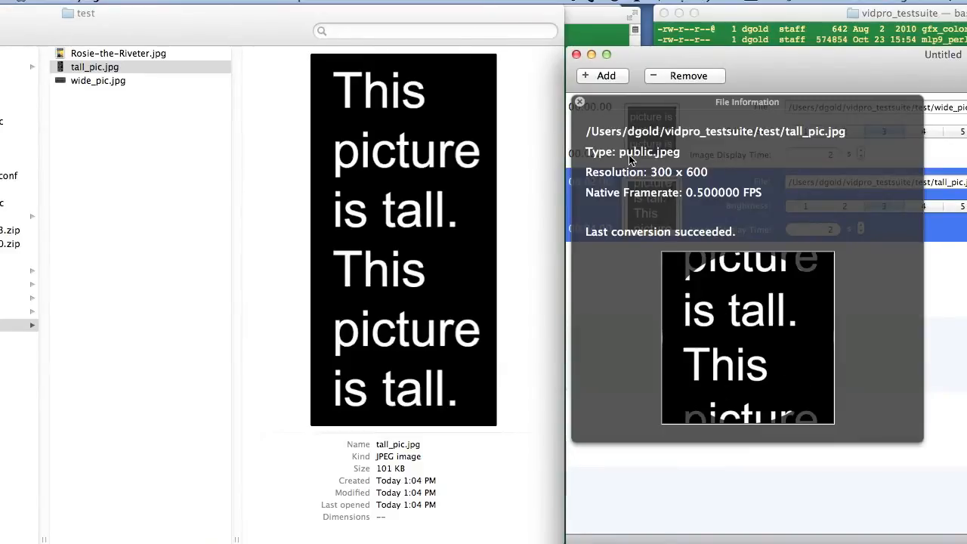
left_click(579, 102)
Add Rosie-the-Riveter.jpg below the tall picture in the playlist and view its crop preview.
left_click(146, 53)
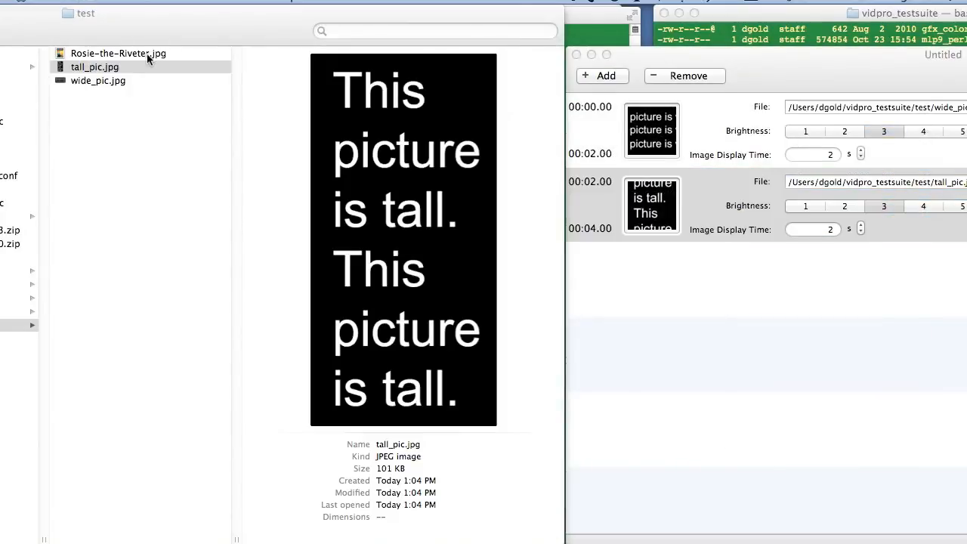
left_click_drag(186, 97, 721, 281)
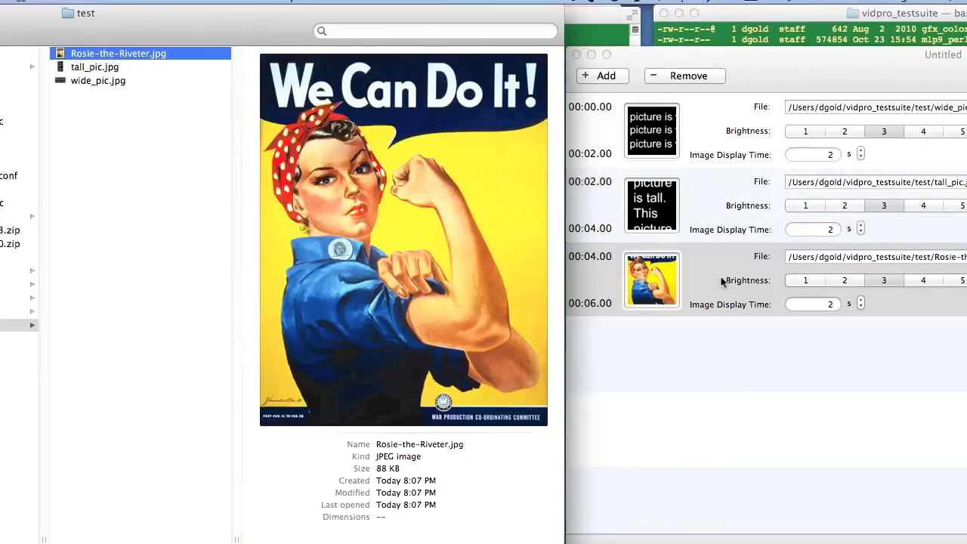
double_click(654, 276)
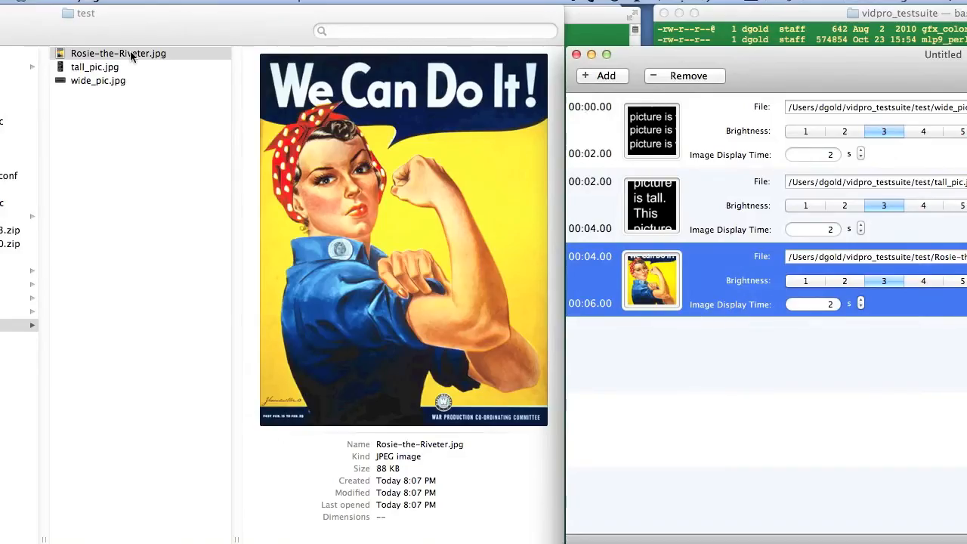
Open Rosie-the-Riveter.jpg in Preview and crop it to the woman's head and collar.
left_click(130, 58)
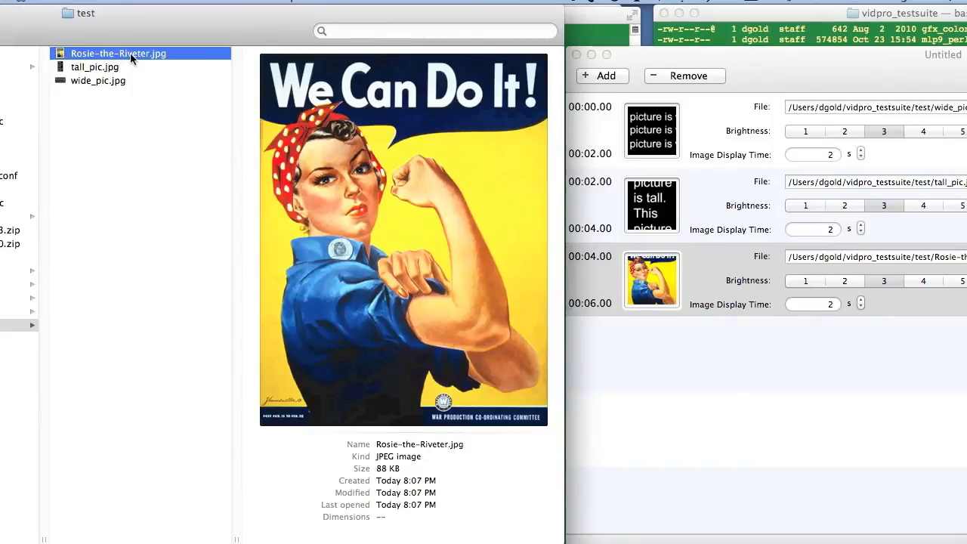
double_click(131, 57)
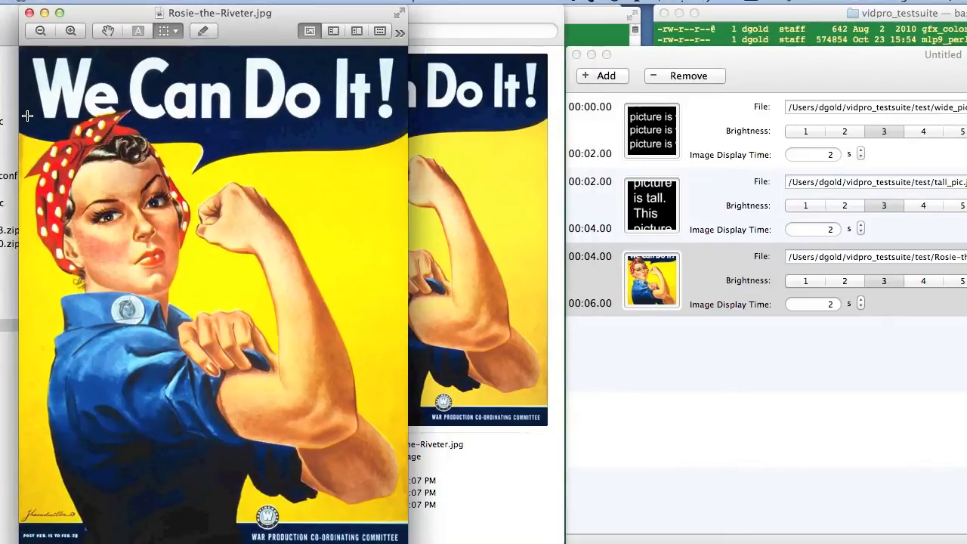
left_click_drag(28, 111, 229, 330)
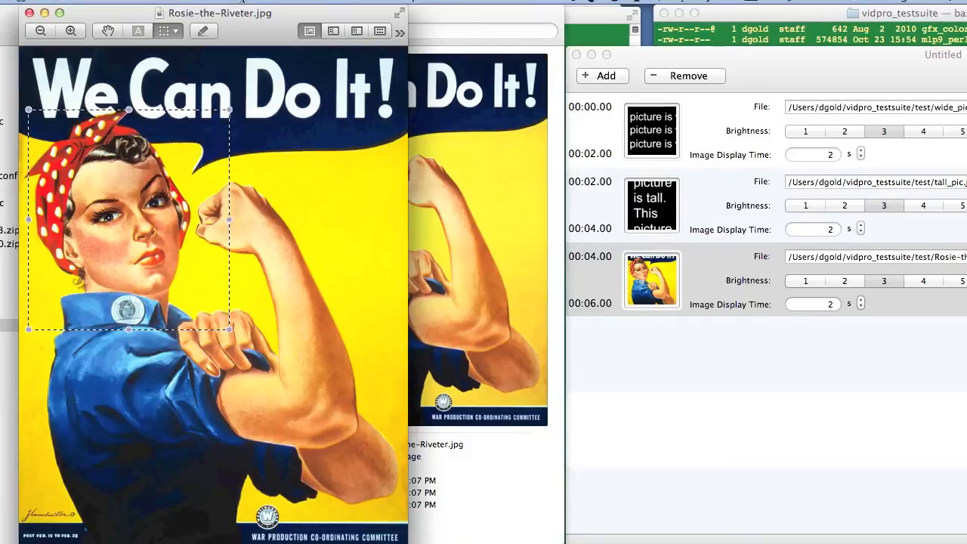
left_click(241, 2)
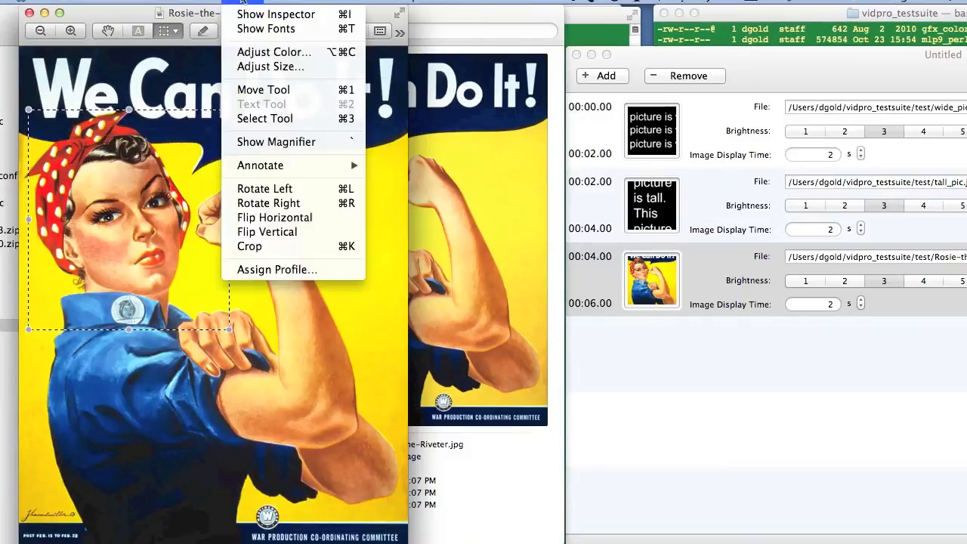
left_click(277, 250)
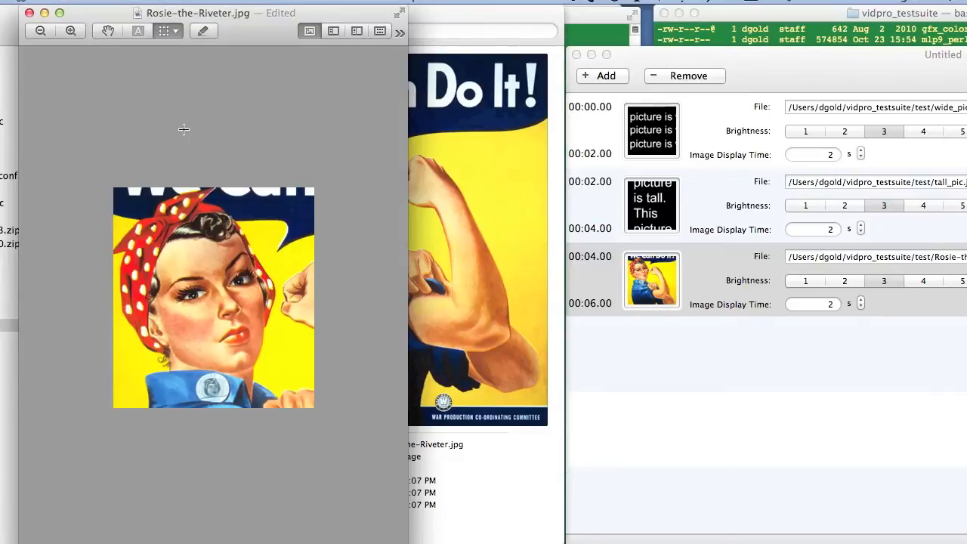
Export the cropped picture as Rosie-the-Riveter_crop.jpg in the test folder and quit Preview.
left_click(107, 1)
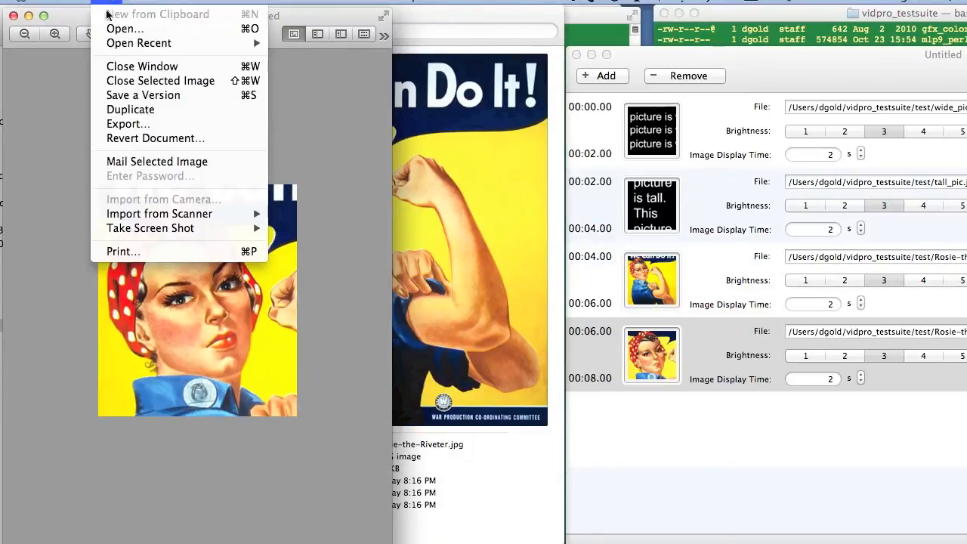
left_click(140, 125)
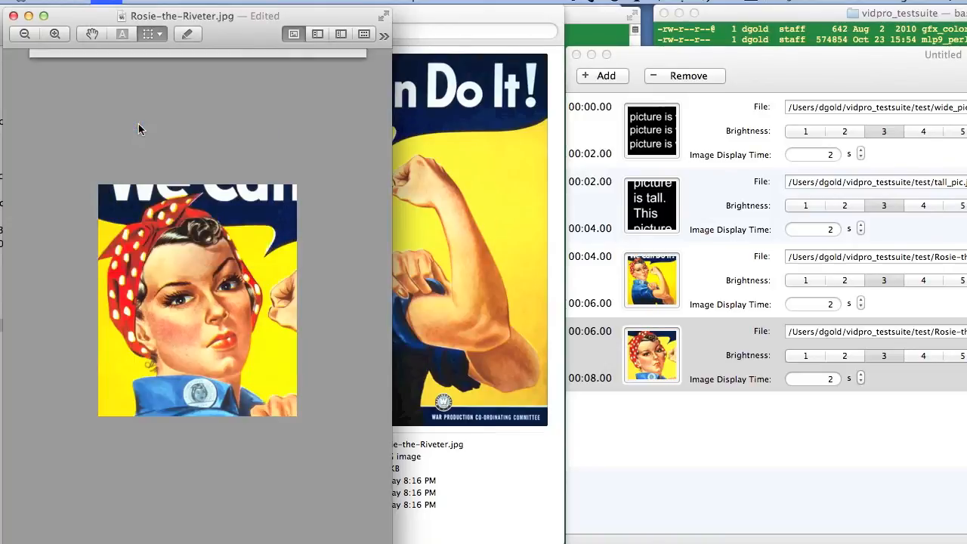
key("Right")
type("_crop")
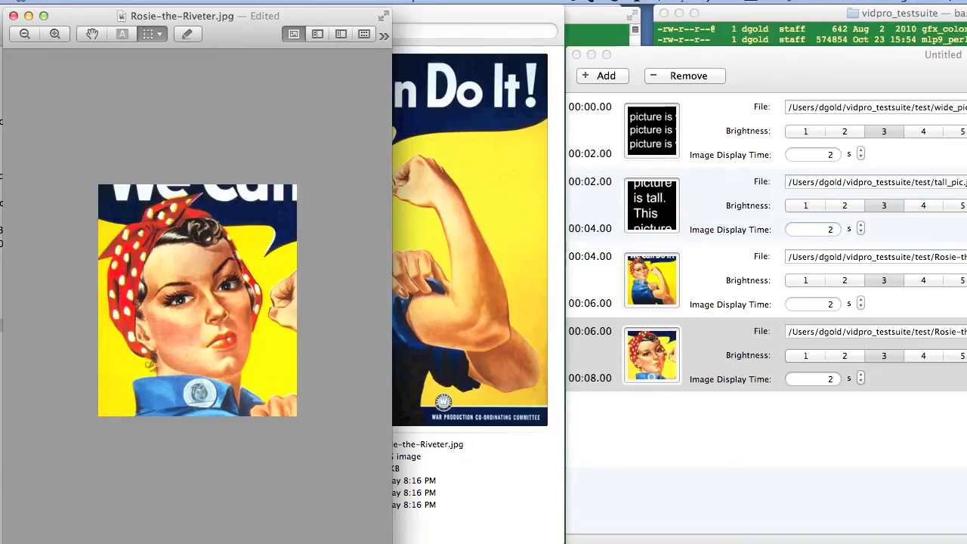
left_click(55, 3)
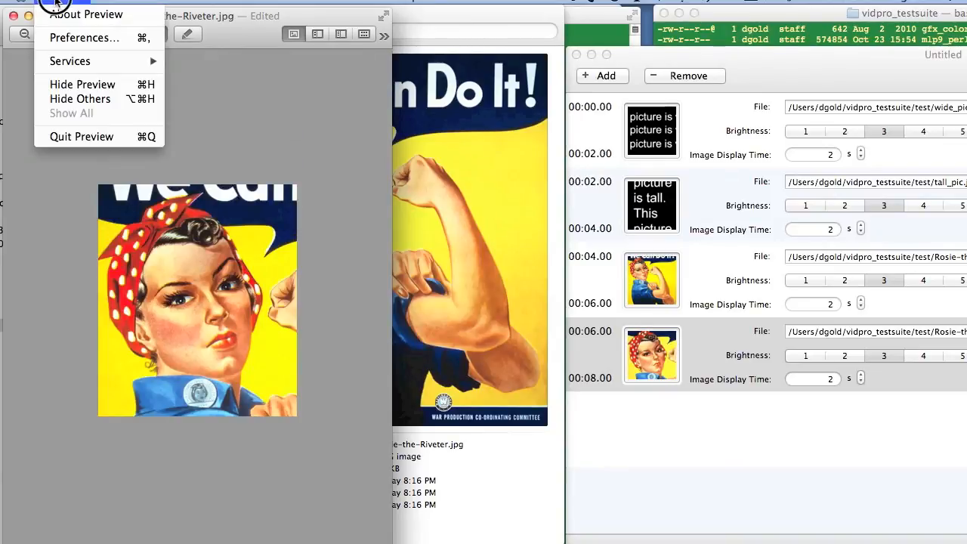
left_click(93, 138)
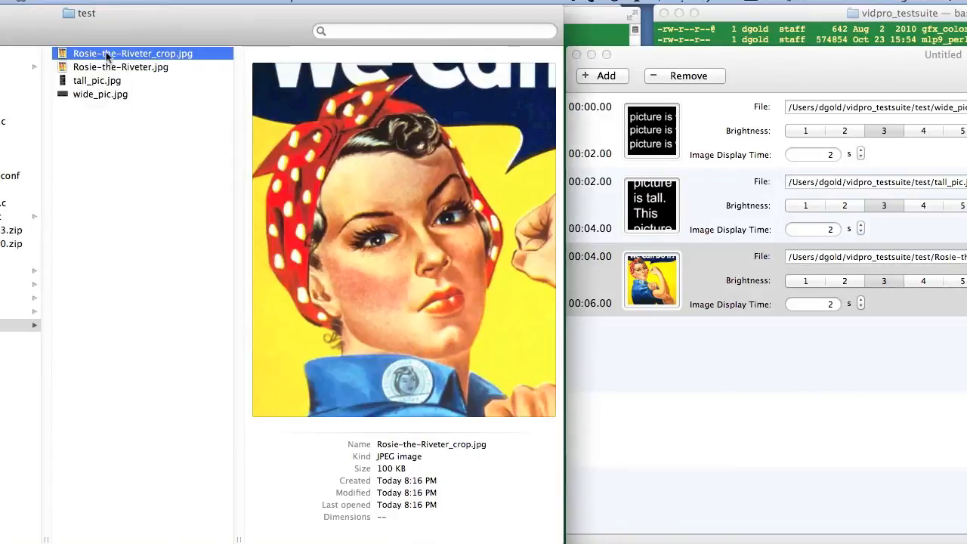
Add Rosie-the-Riveter_crop.jpg as the fourth playlist entry and check its circular crop in the file information.
left_click_drag(119, 57, 670, 353)
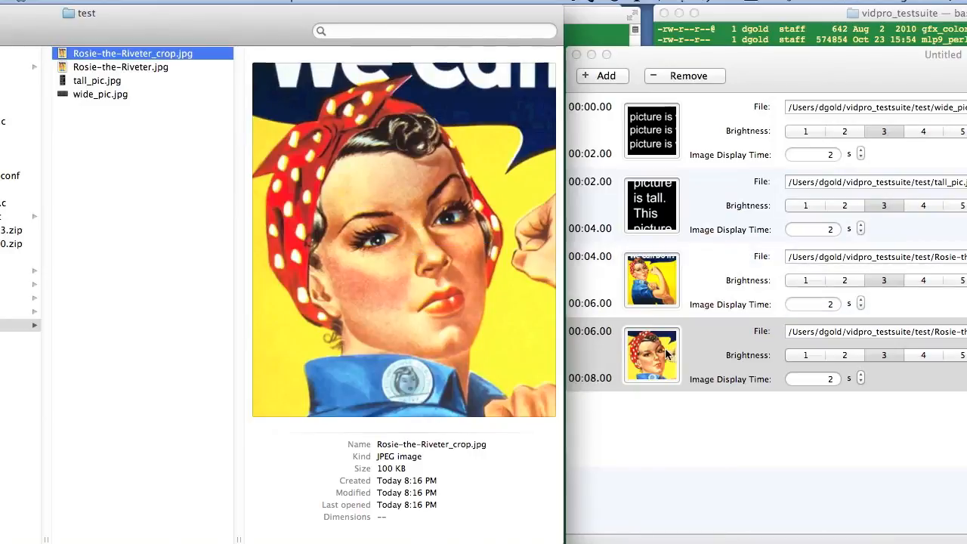
double_click(648, 352)
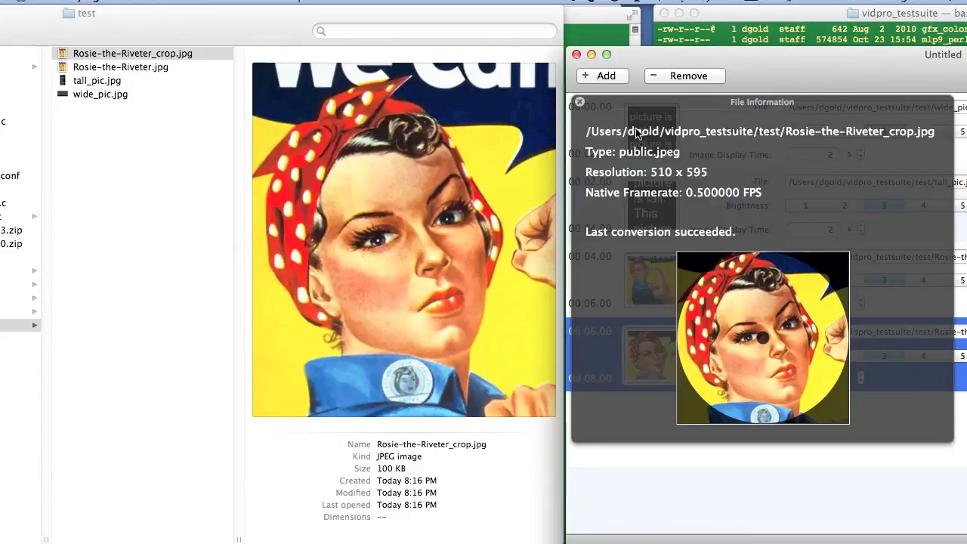
left_click(579, 102)
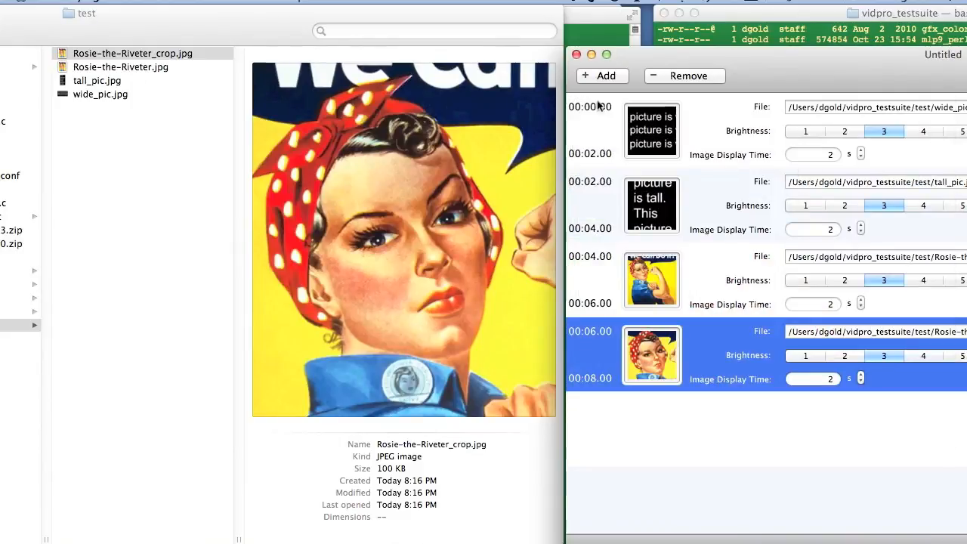